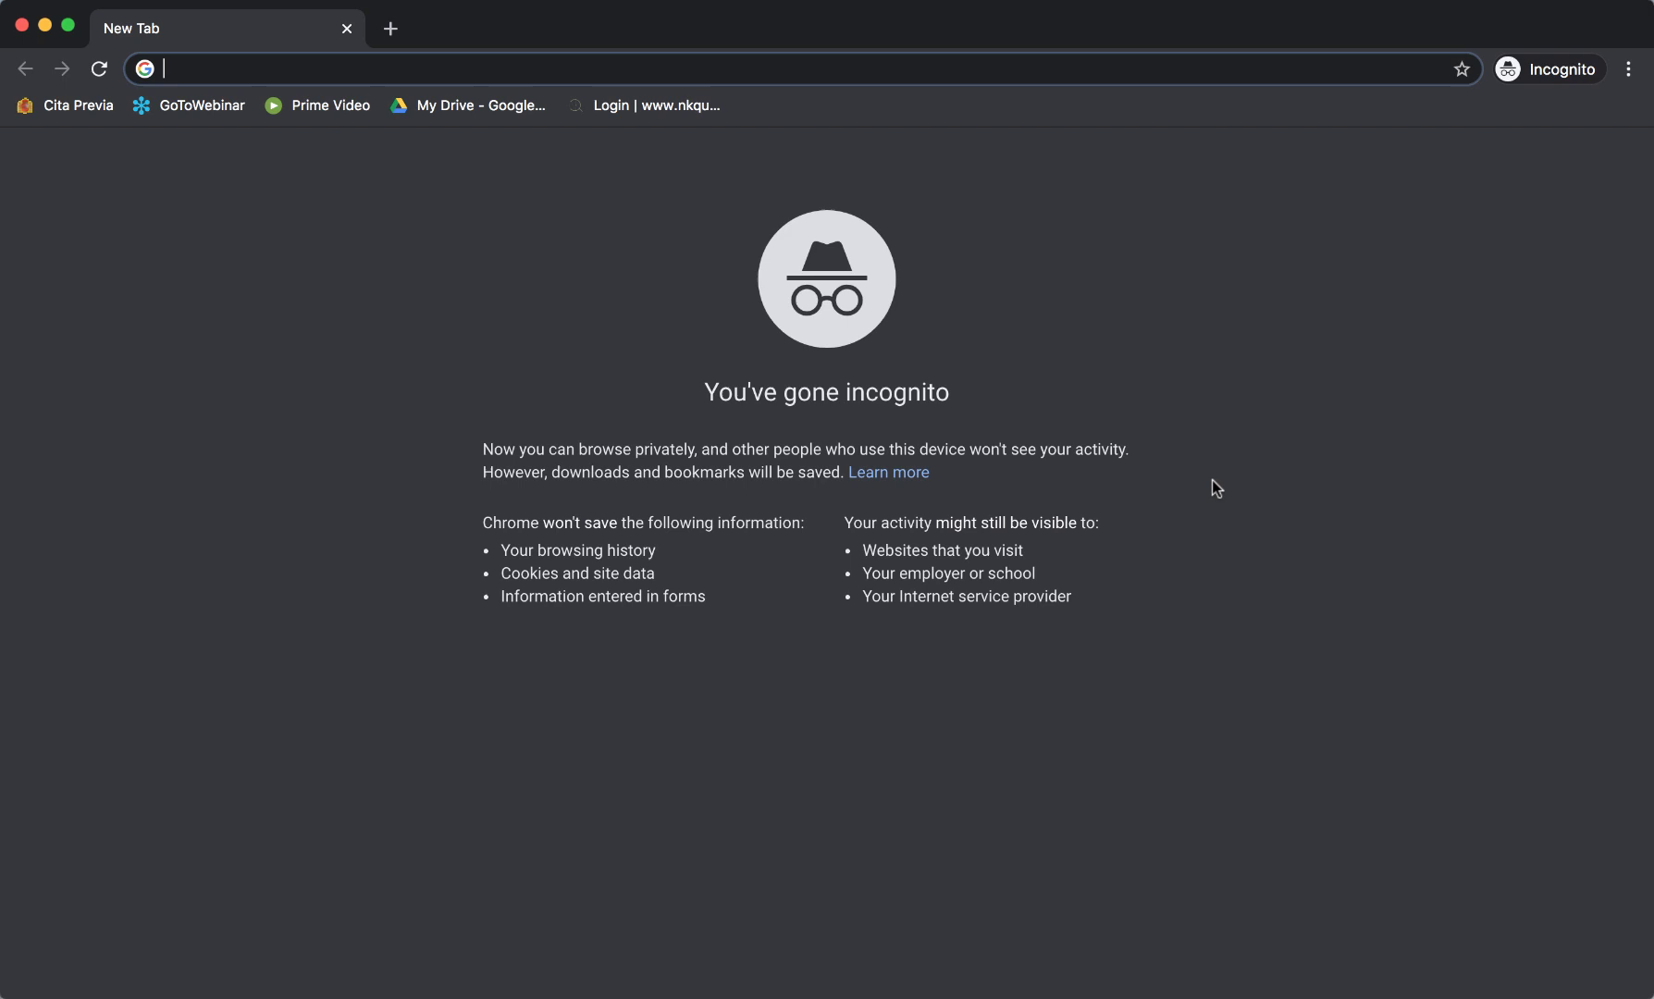
# Search Google for 'screencast' and scroll down to the TechSmith Screencast.com result.
pyautogui.write('screencast')
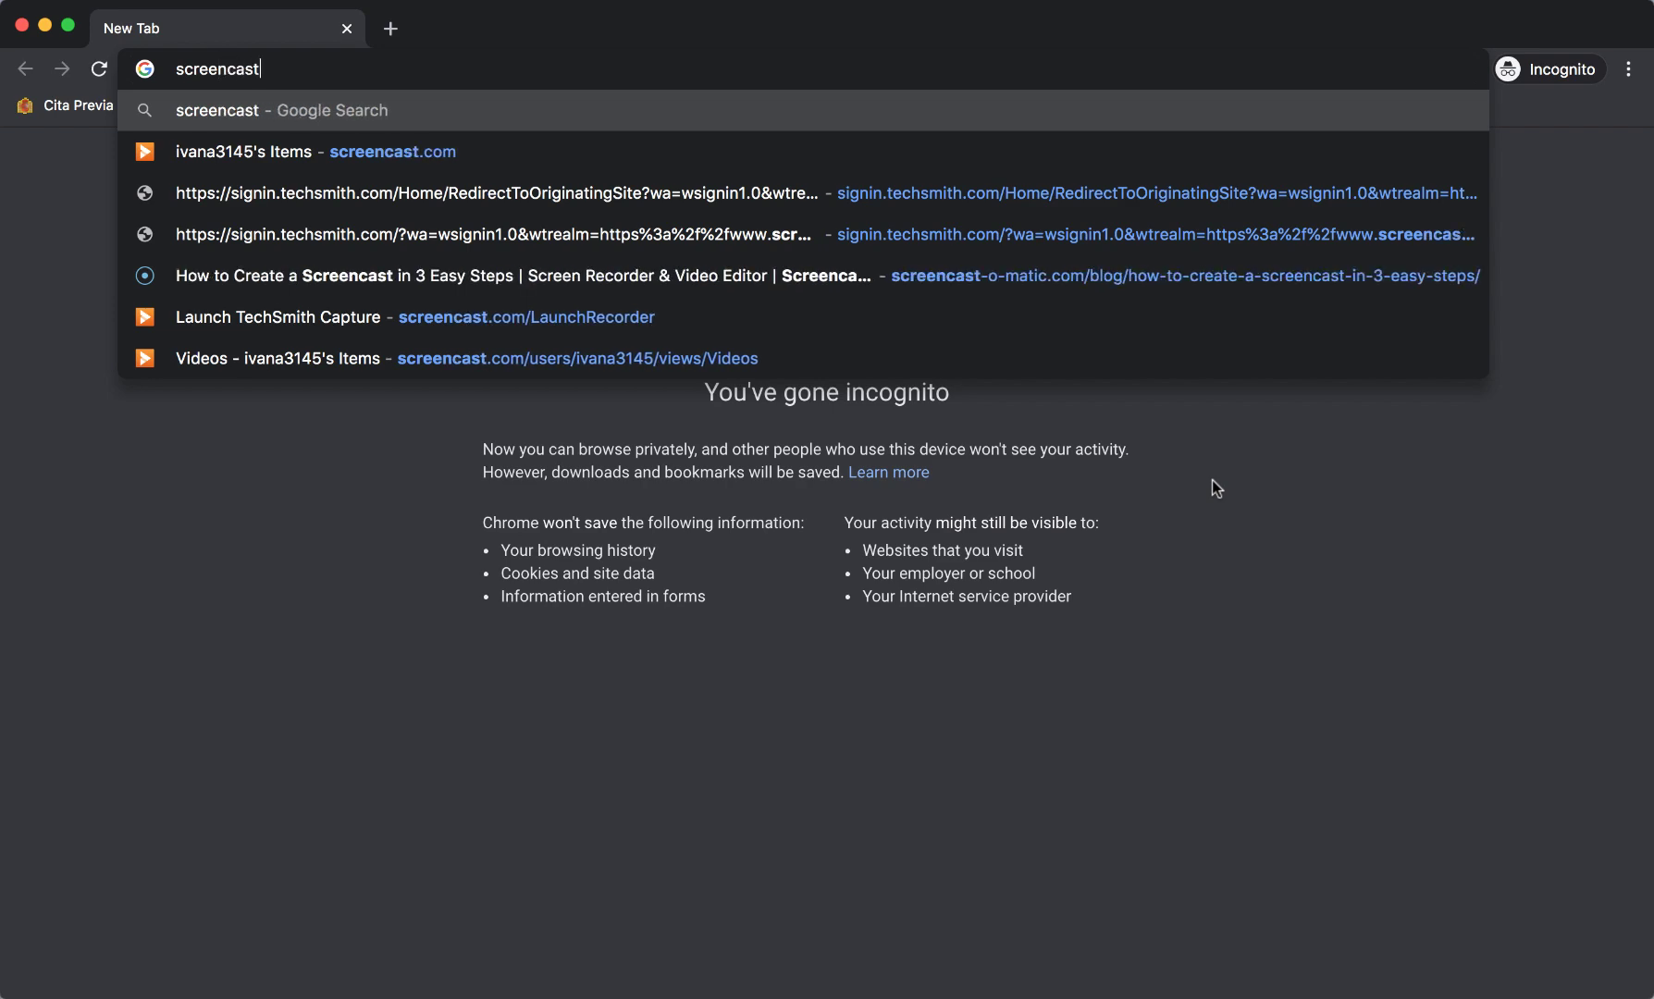
pyautogui.press('Return')
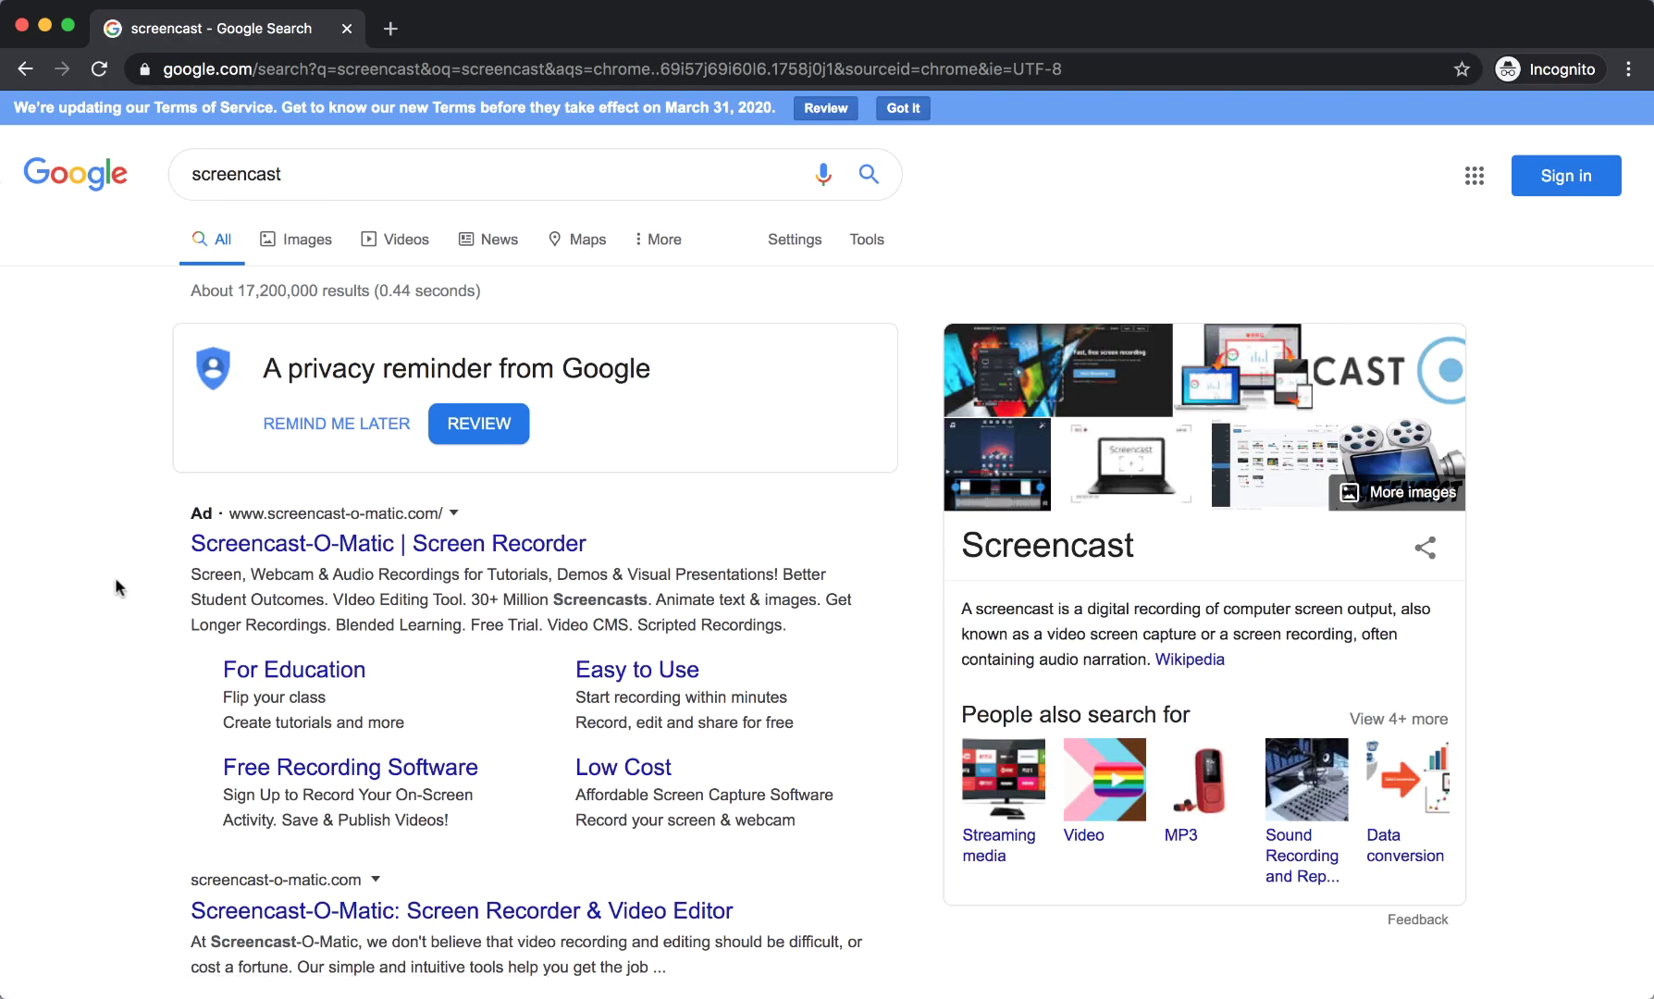
pyautogui.scroll(-4, 115, 583)
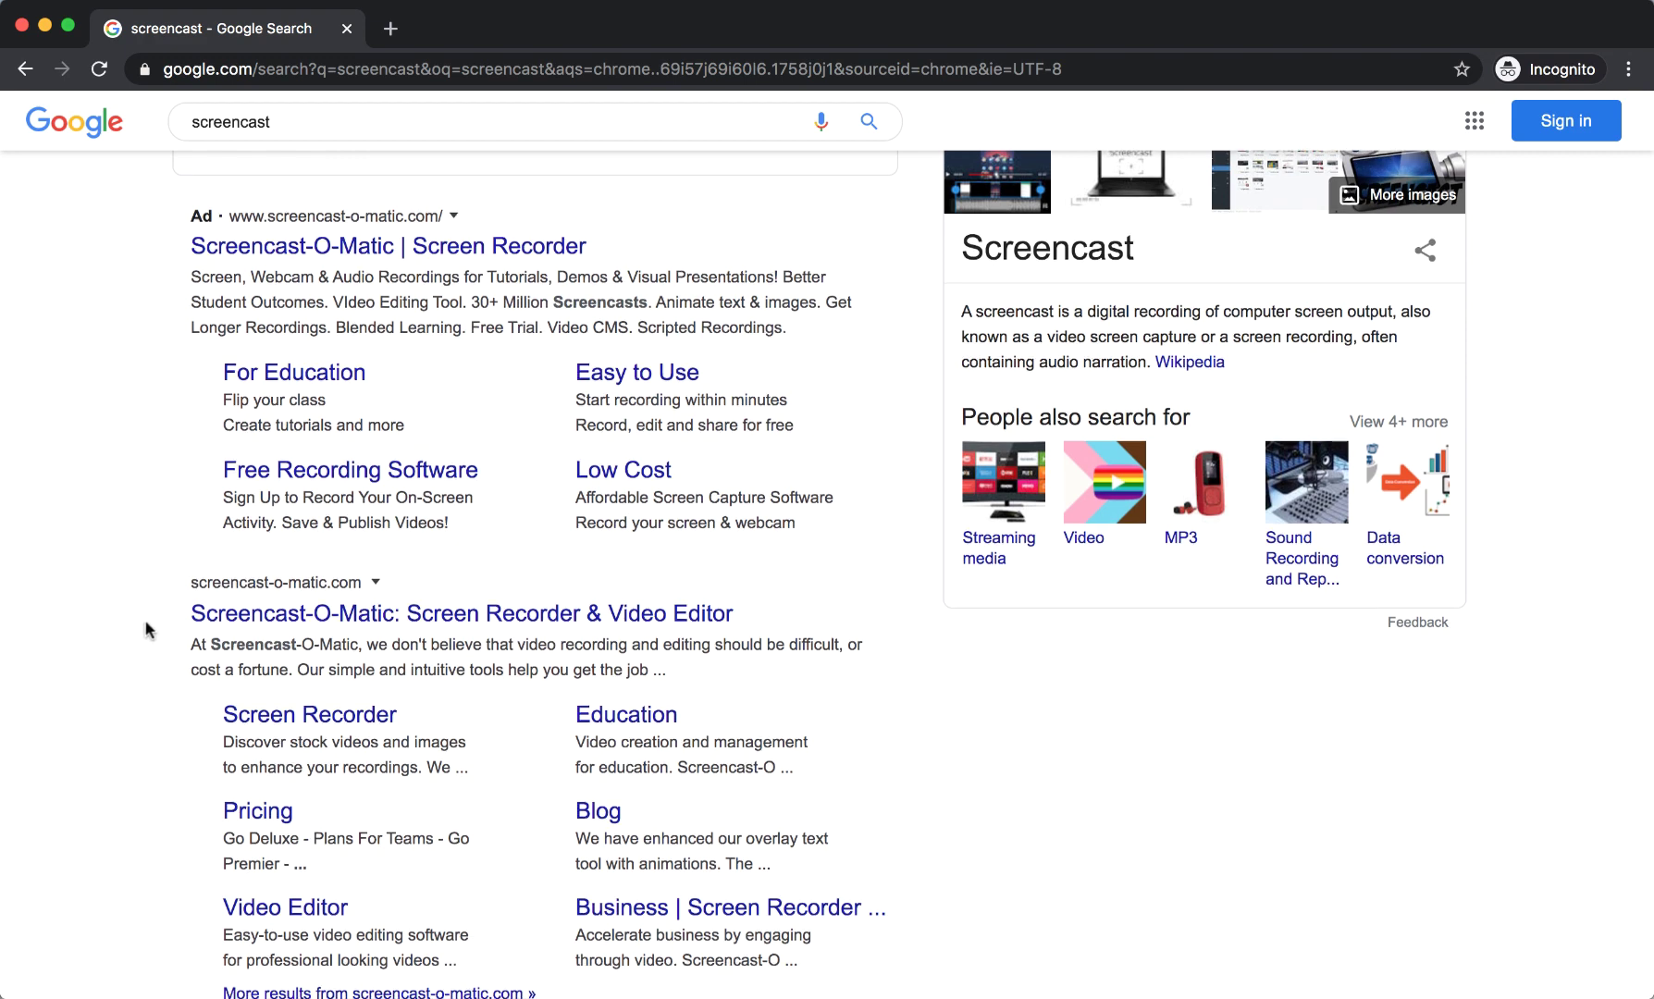
pyautogui.scroll(-10, 148, 630)
pyautogui.scroll(-2, 145, 630)
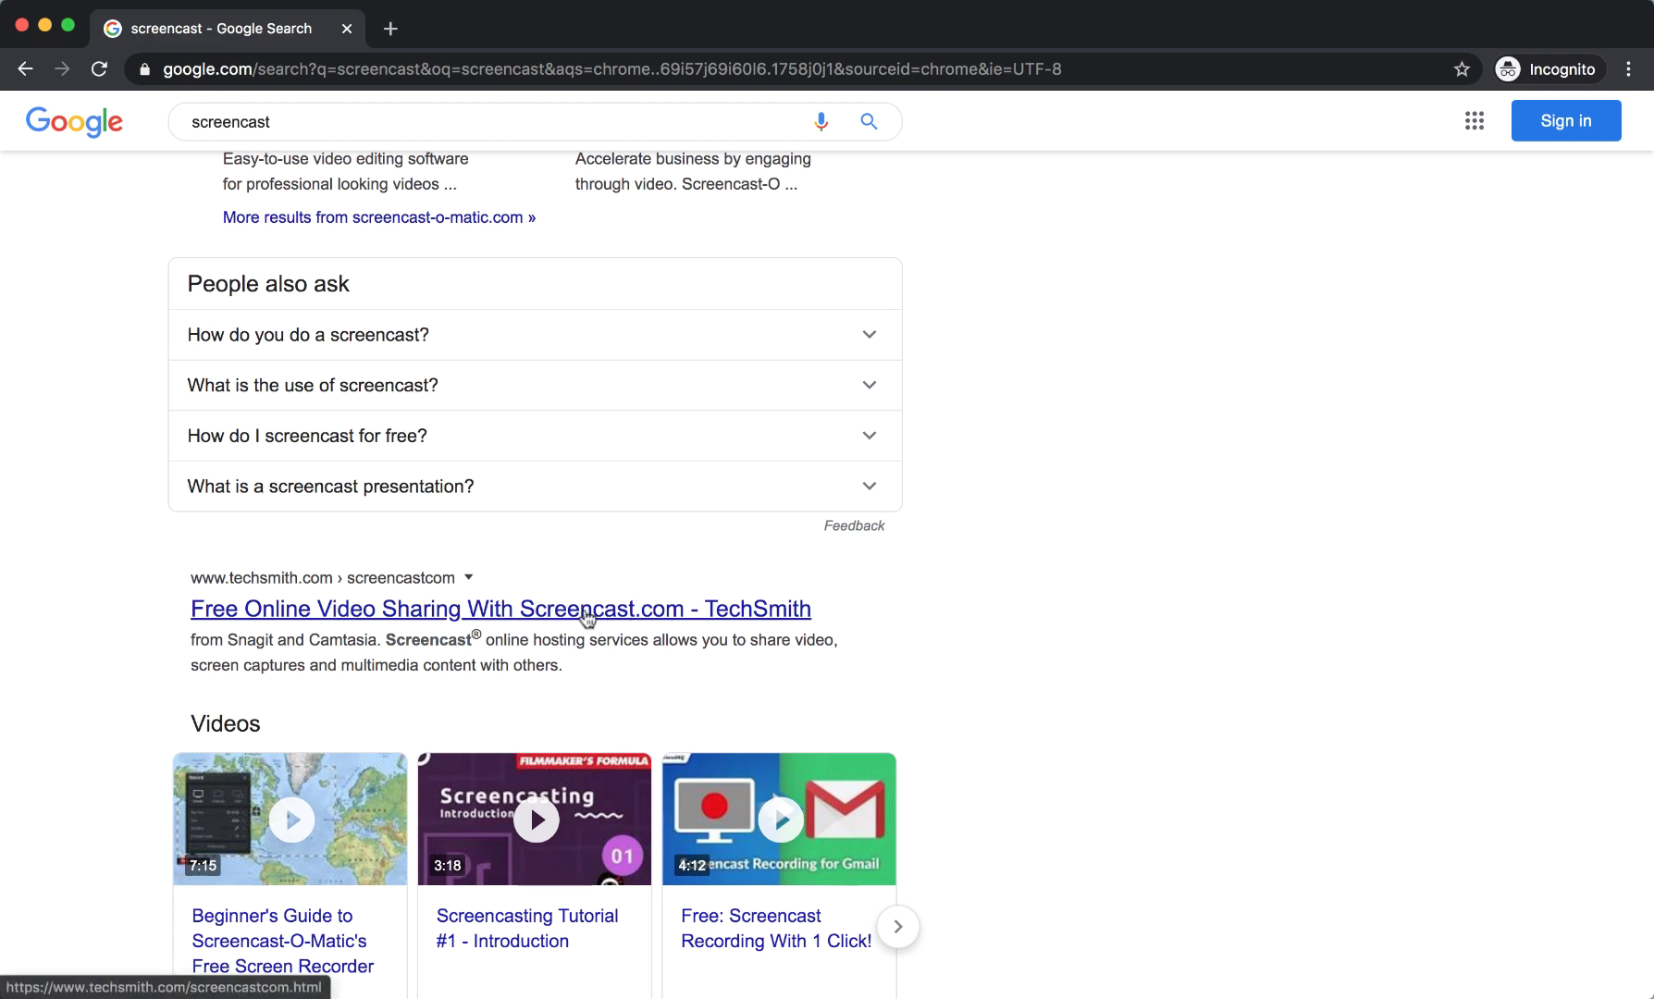
# Open the TechSmith Screencast.com site, accept its cookies, and go to the free version.
pyautogui.click(597, 615)
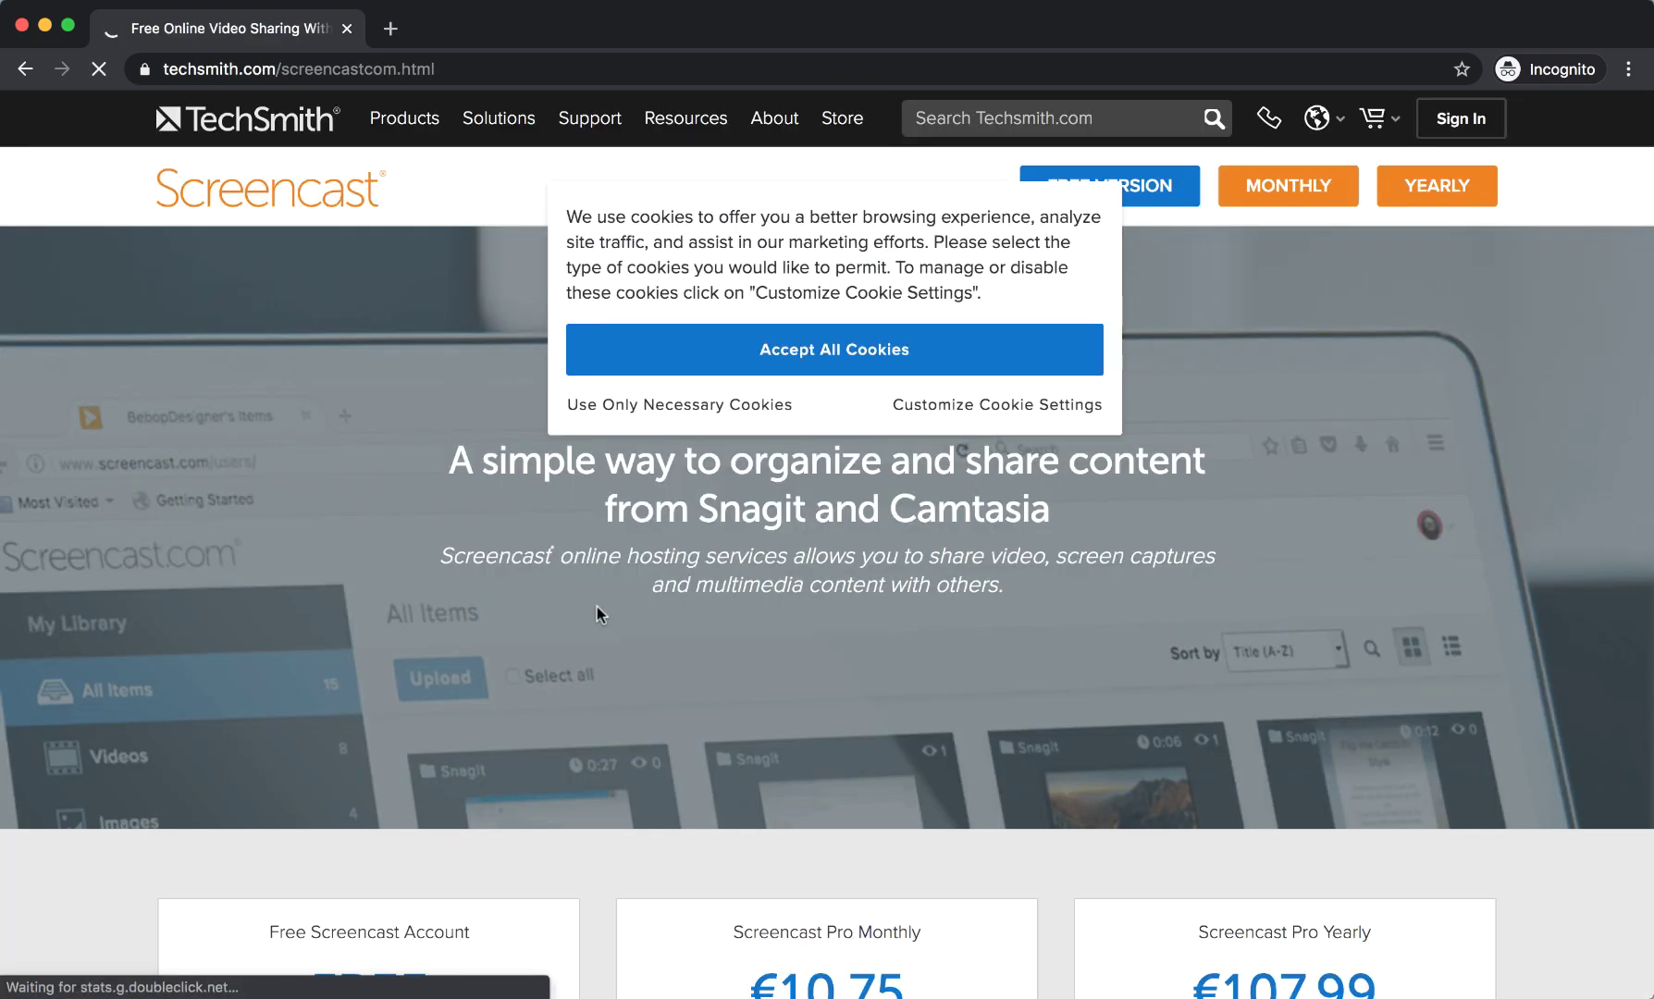
pyautogui.click(824, 357)
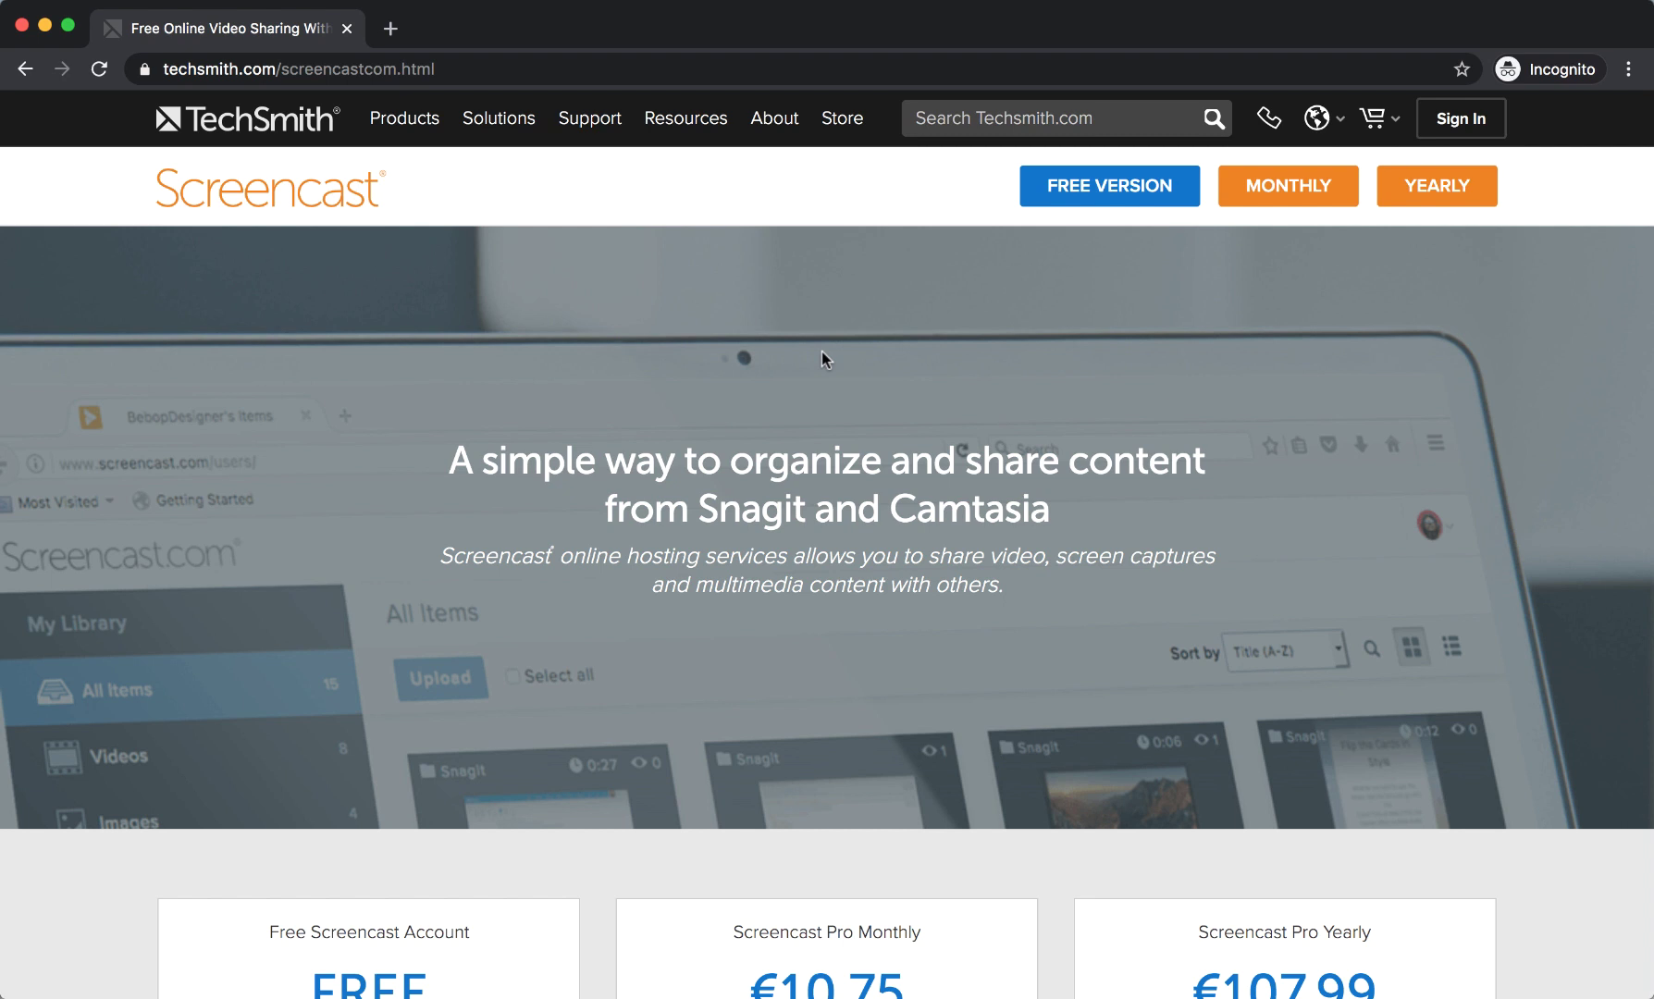
pyautogui.click(1104, 186)
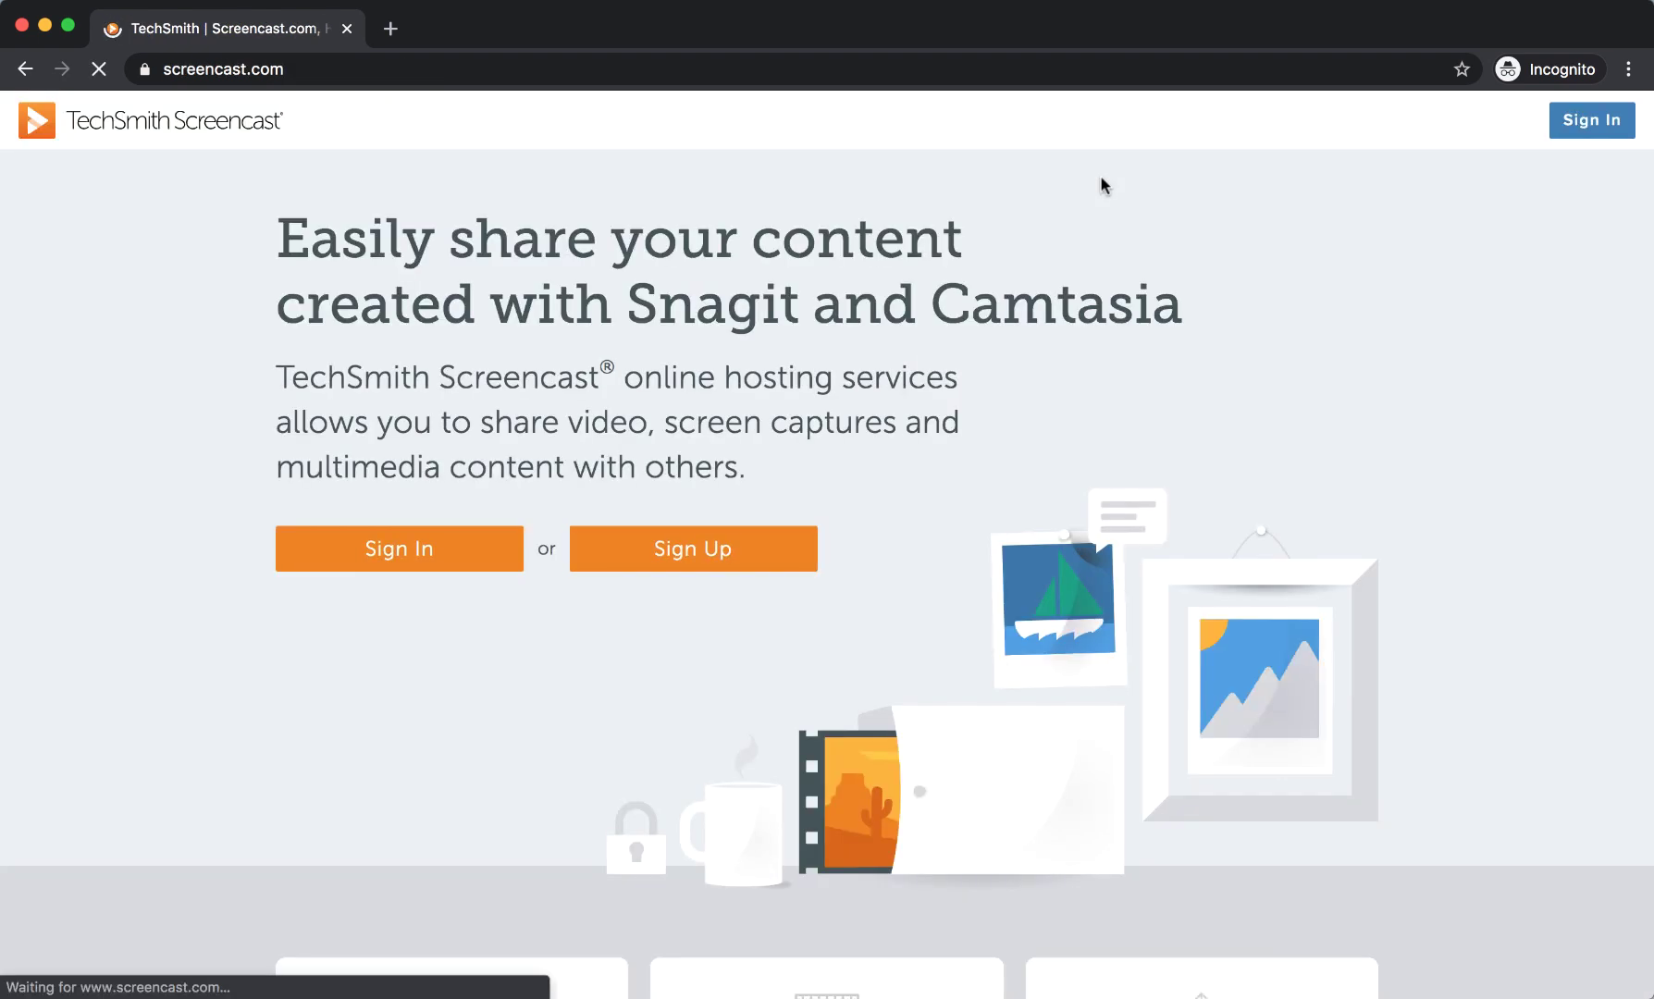
pyautogui.click(820, 361)
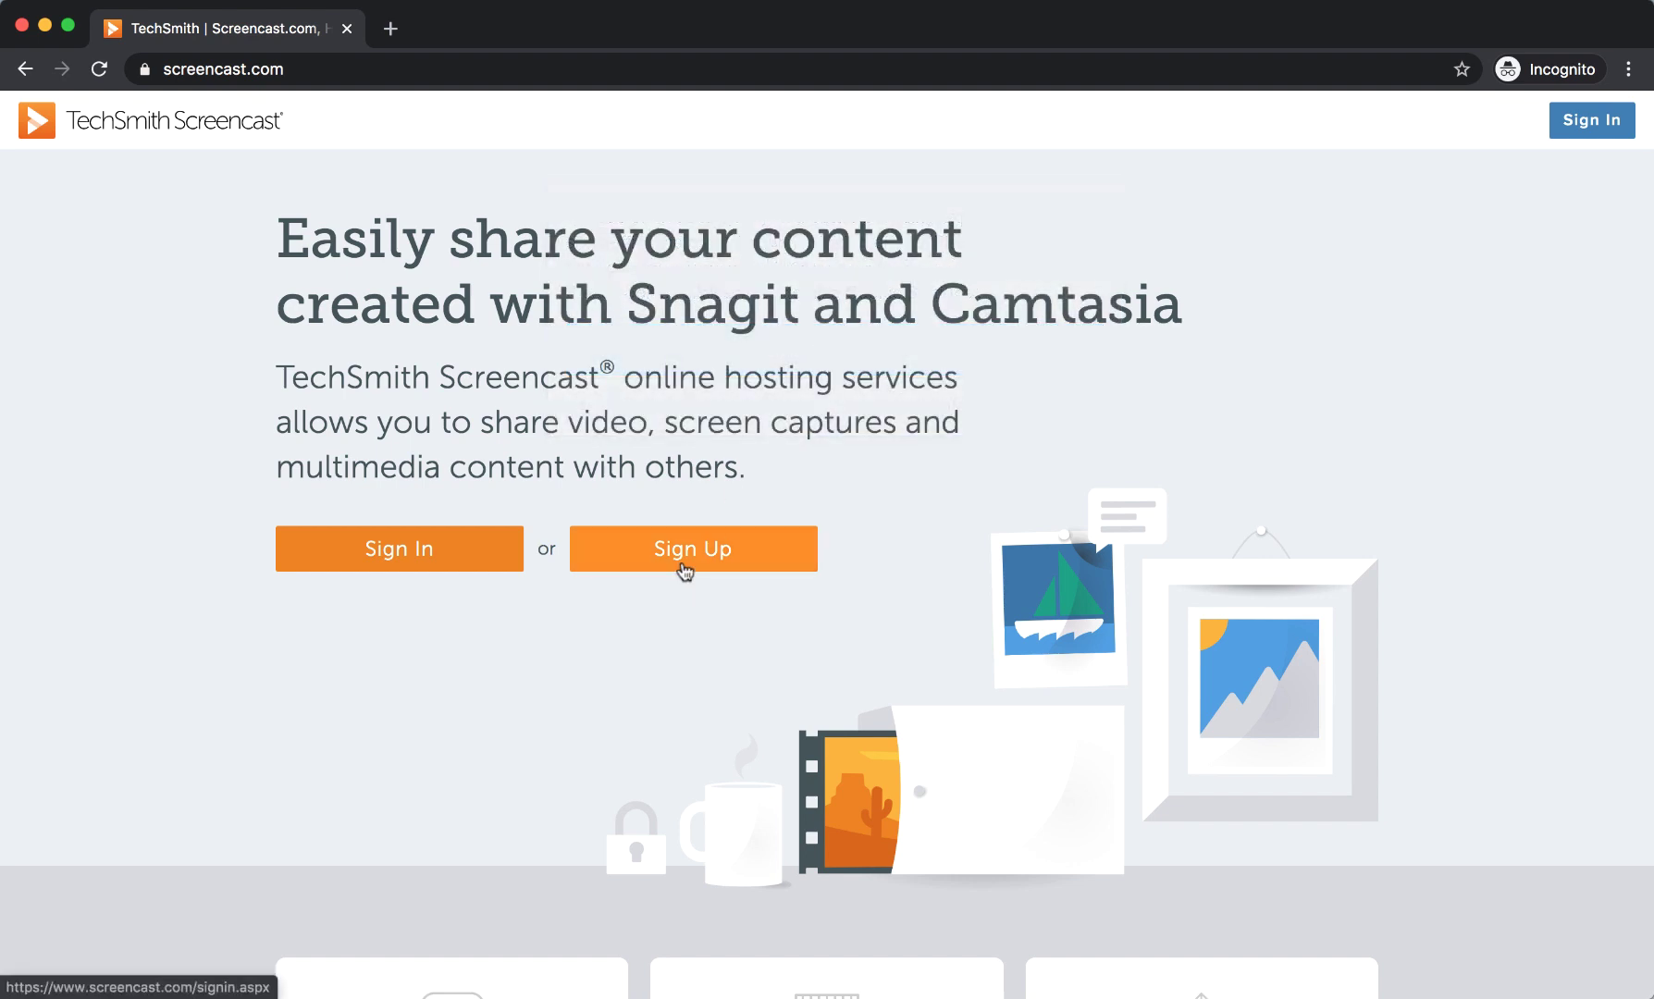
# Sign up for a new account with the user's e-mail address and a password.
pyautogui.click(683, 567)
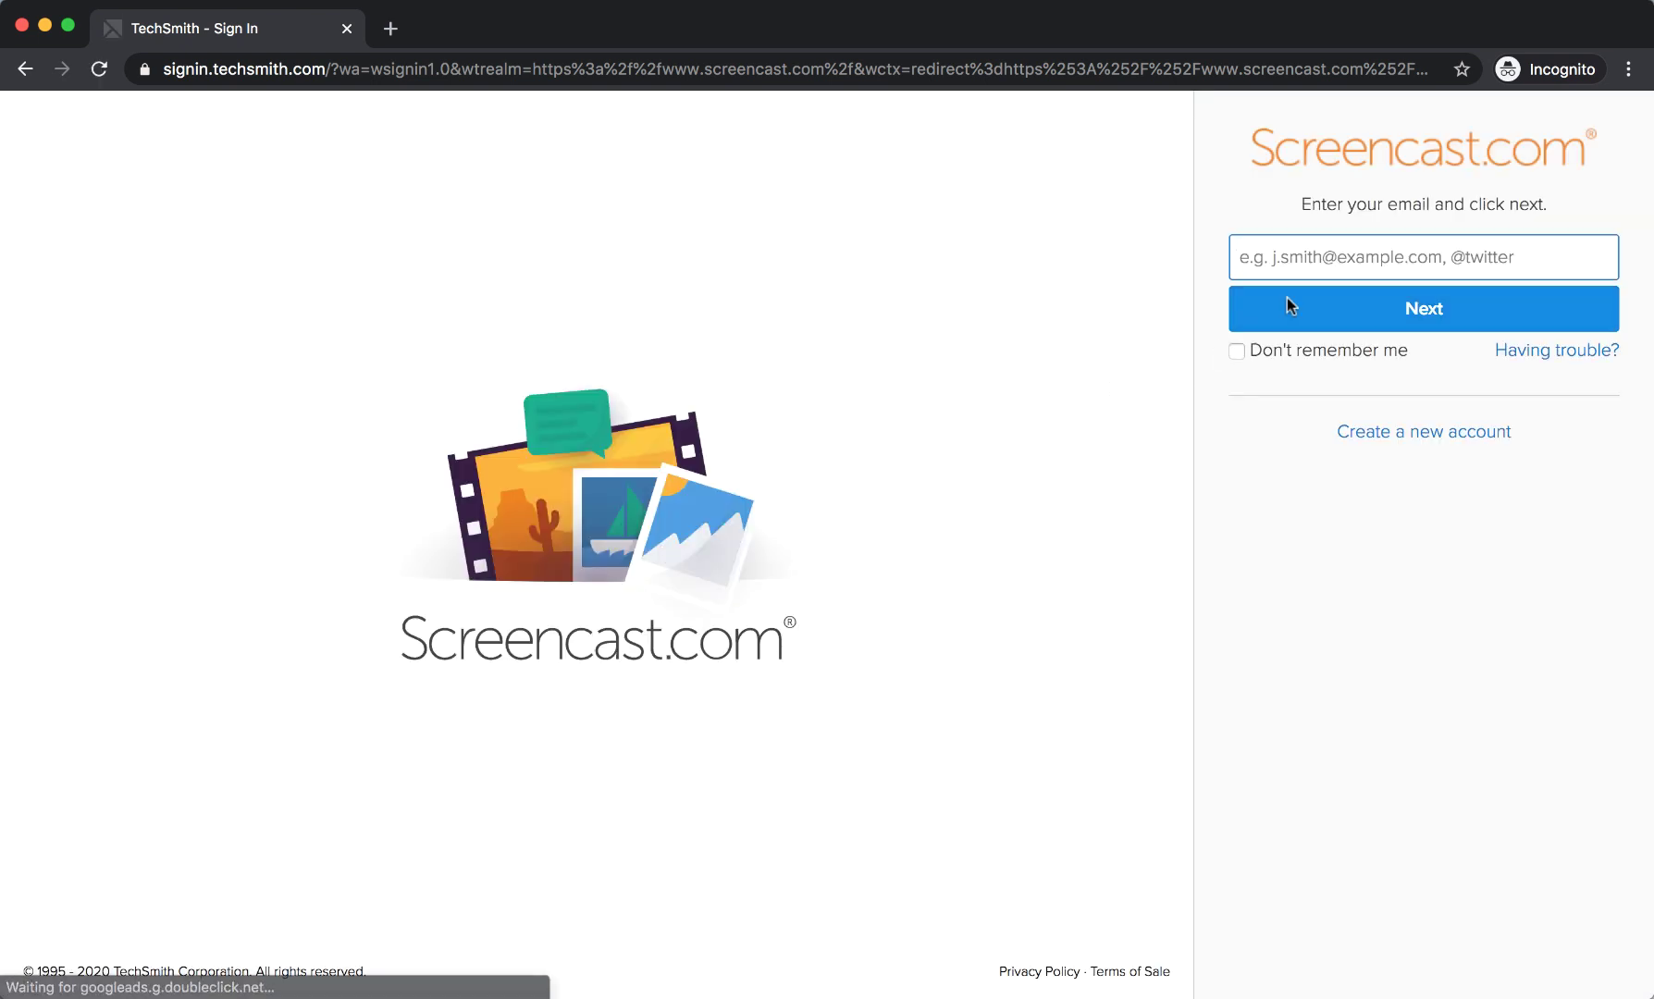
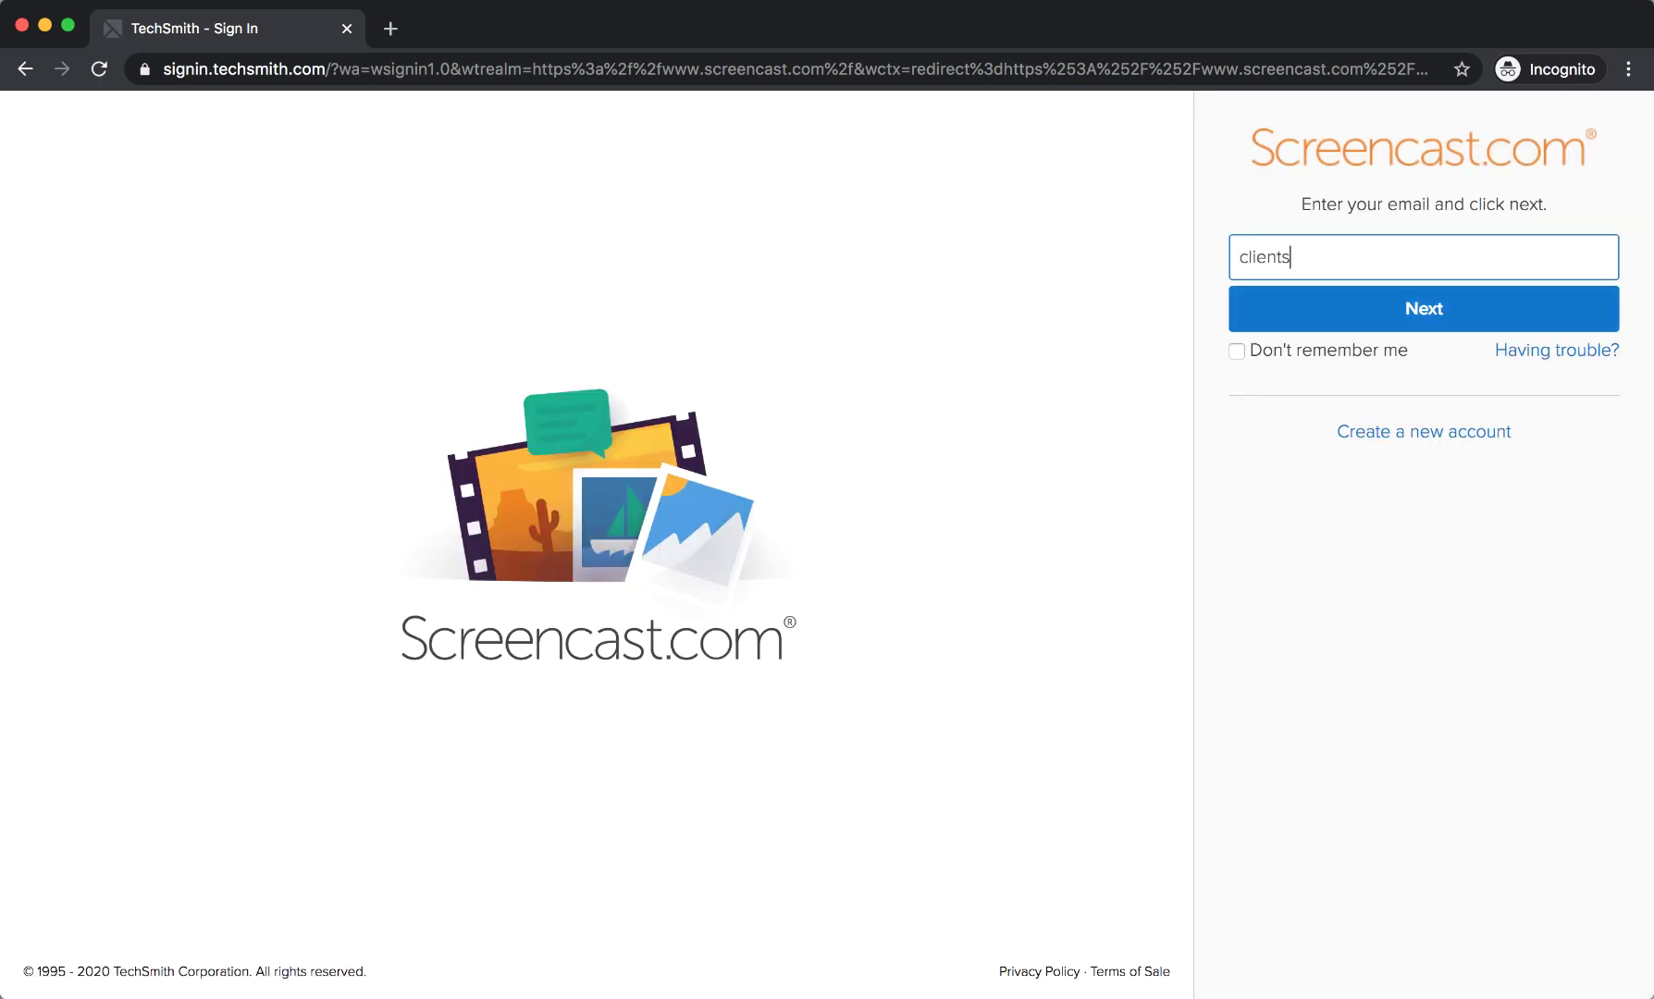
pyautogui.press('Return')
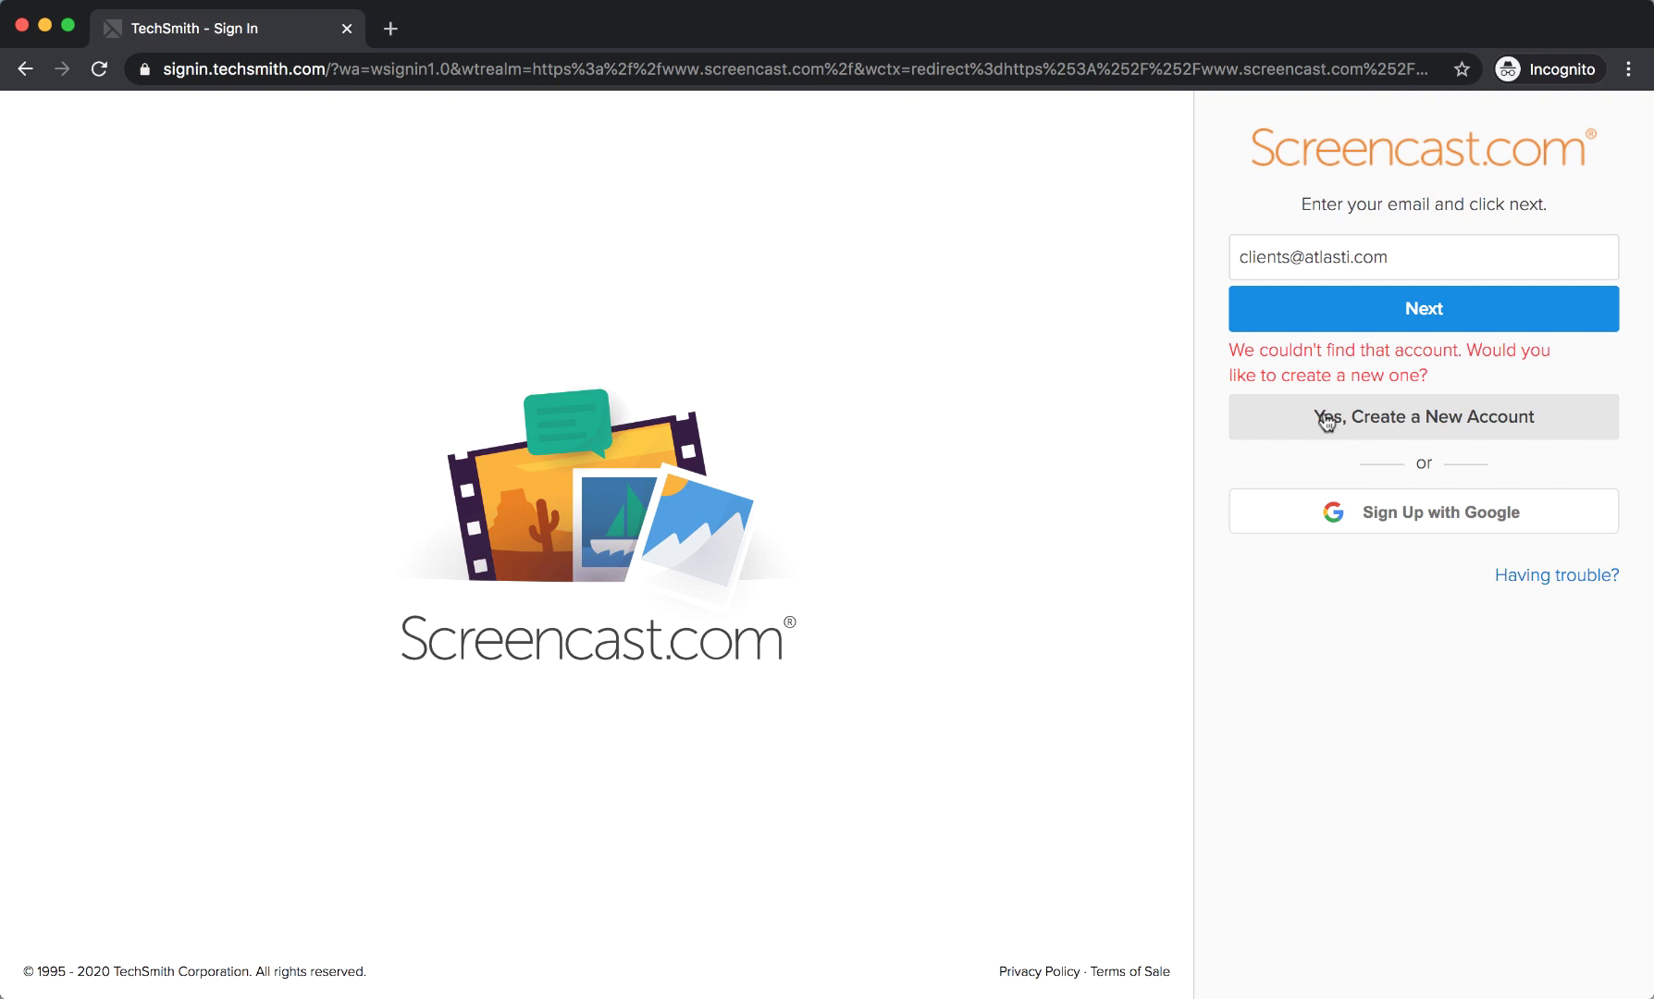
pyautogui.click(1404, 408)
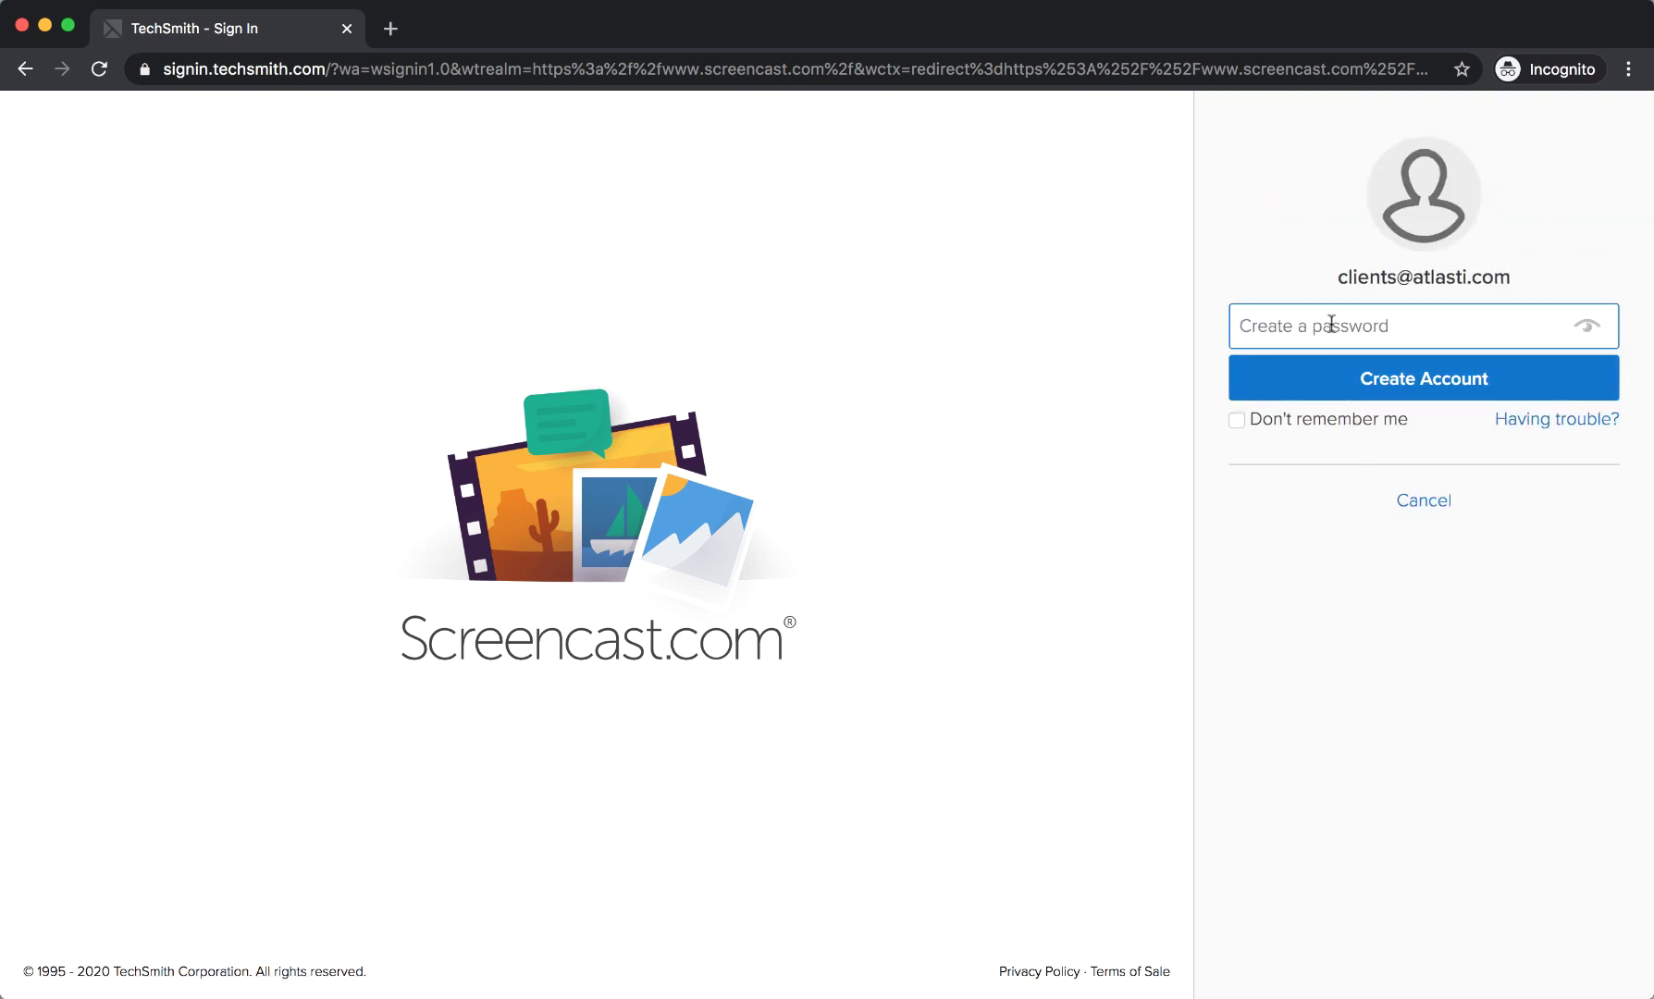
pyautogui.write('•••••••••')
pyautogui.press('Return')
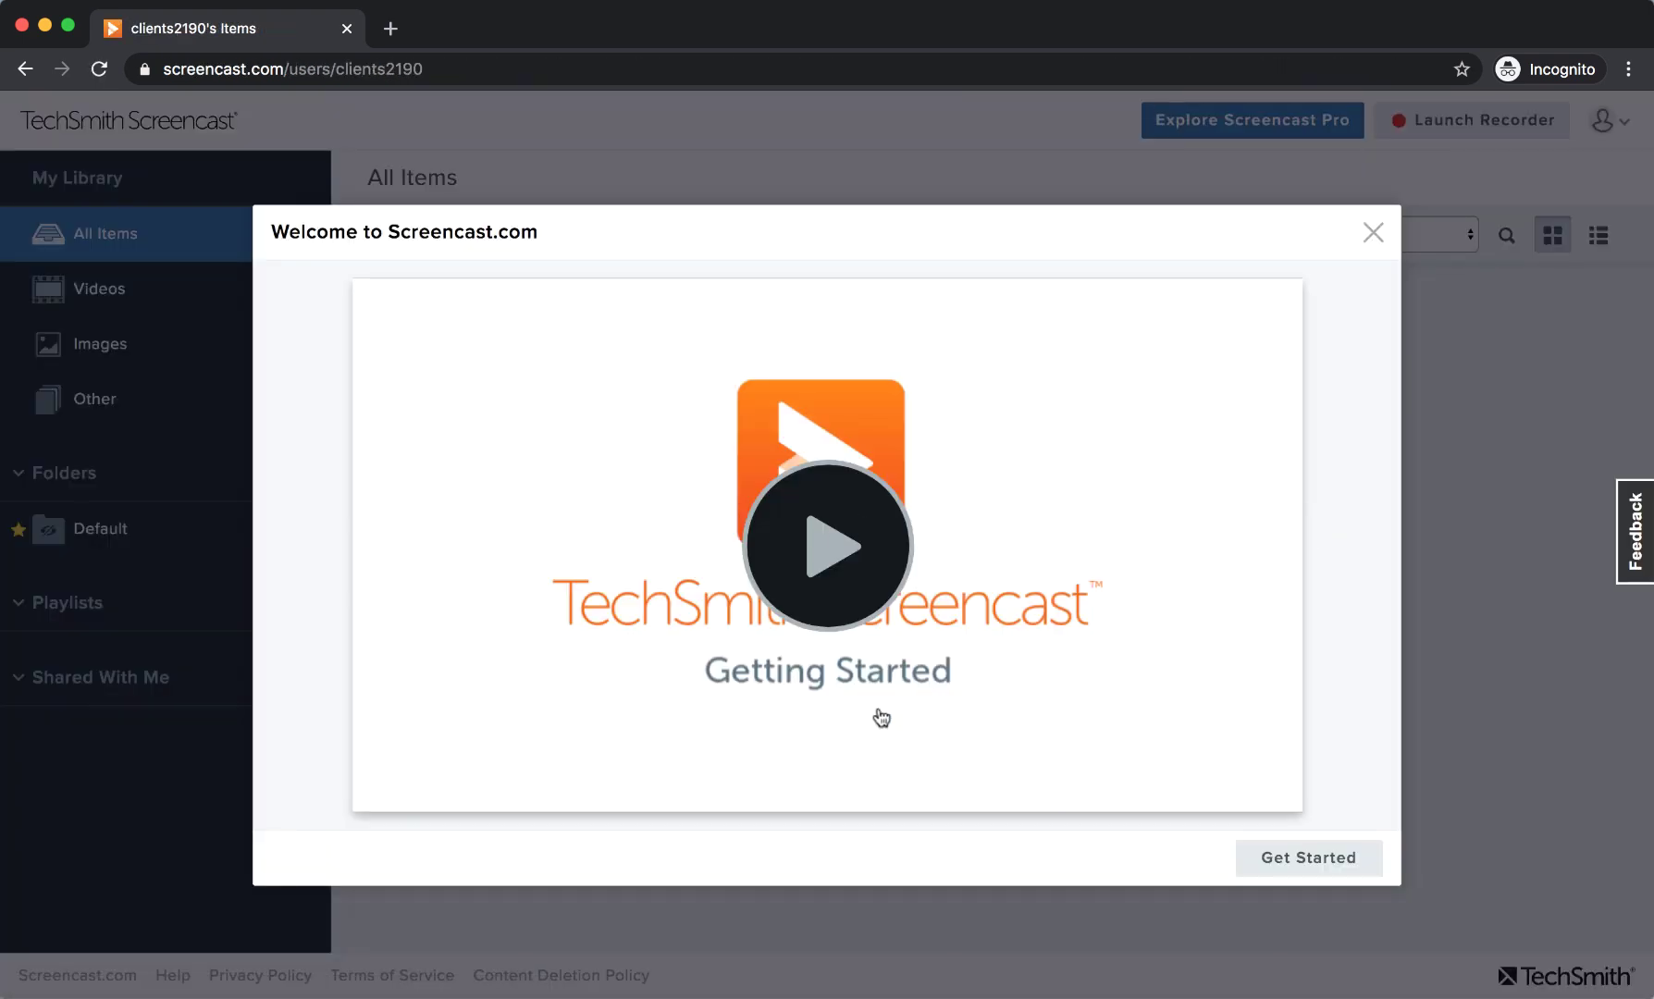
# Dismiss the welcome message and download the TechSmith Capture installer via Launch Recorder.
pyautogui.click(1377, 239)
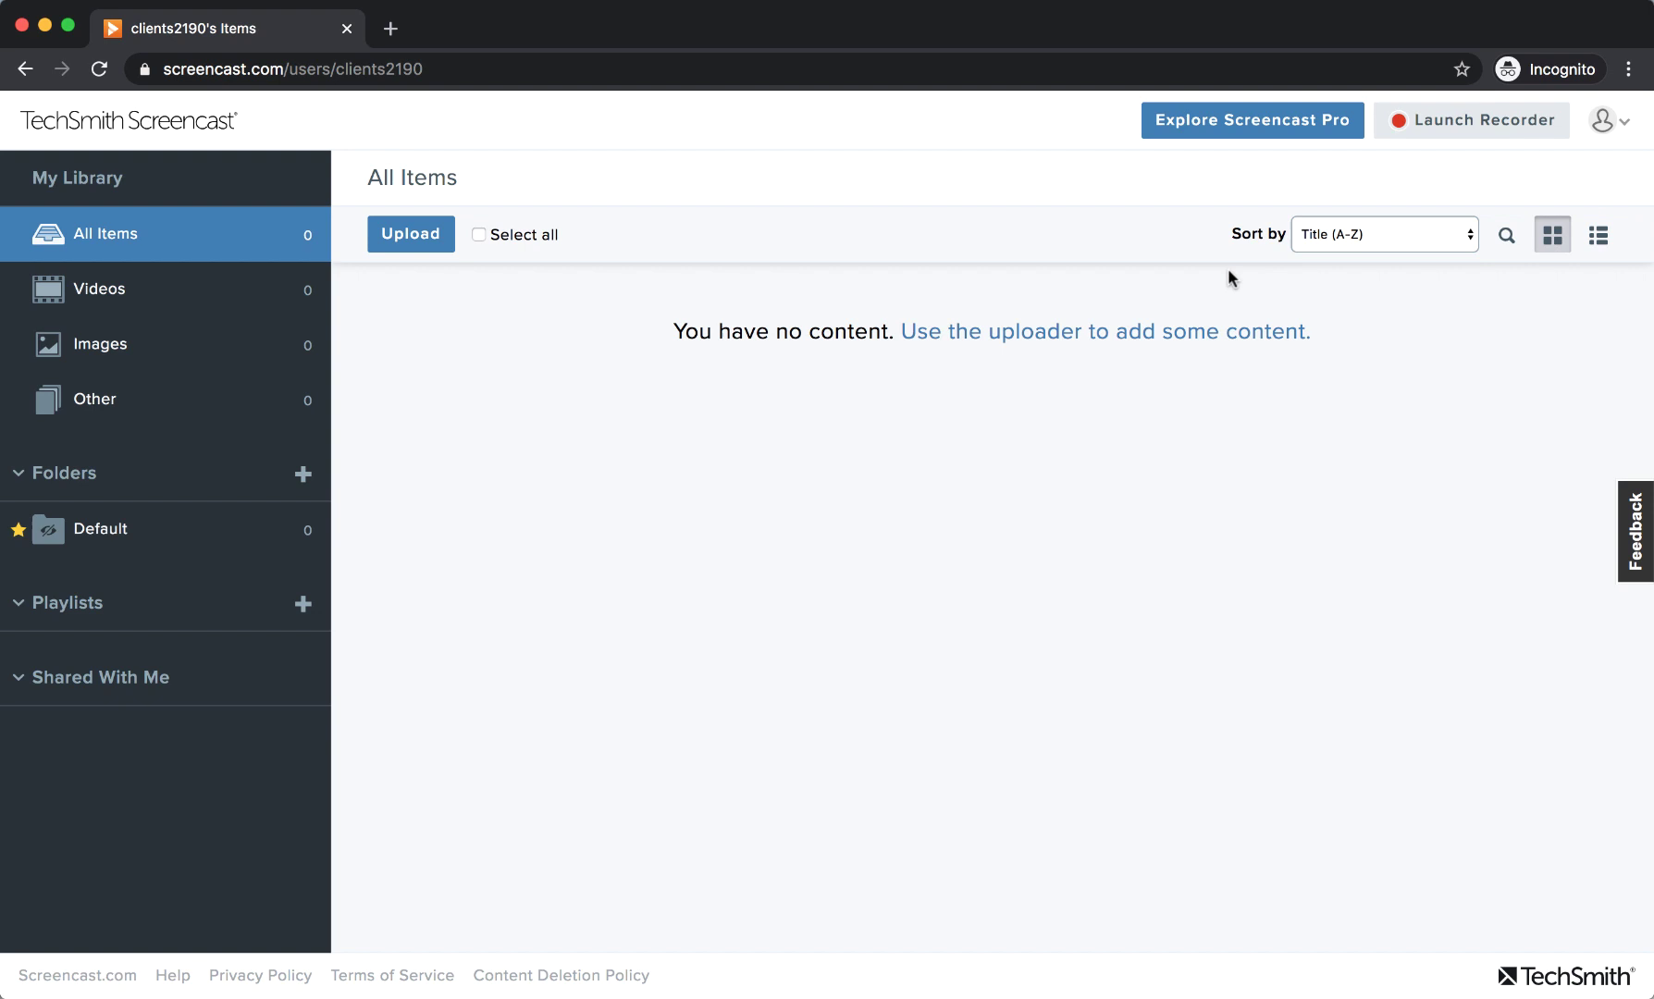
pyautogui.click(1502, 118)
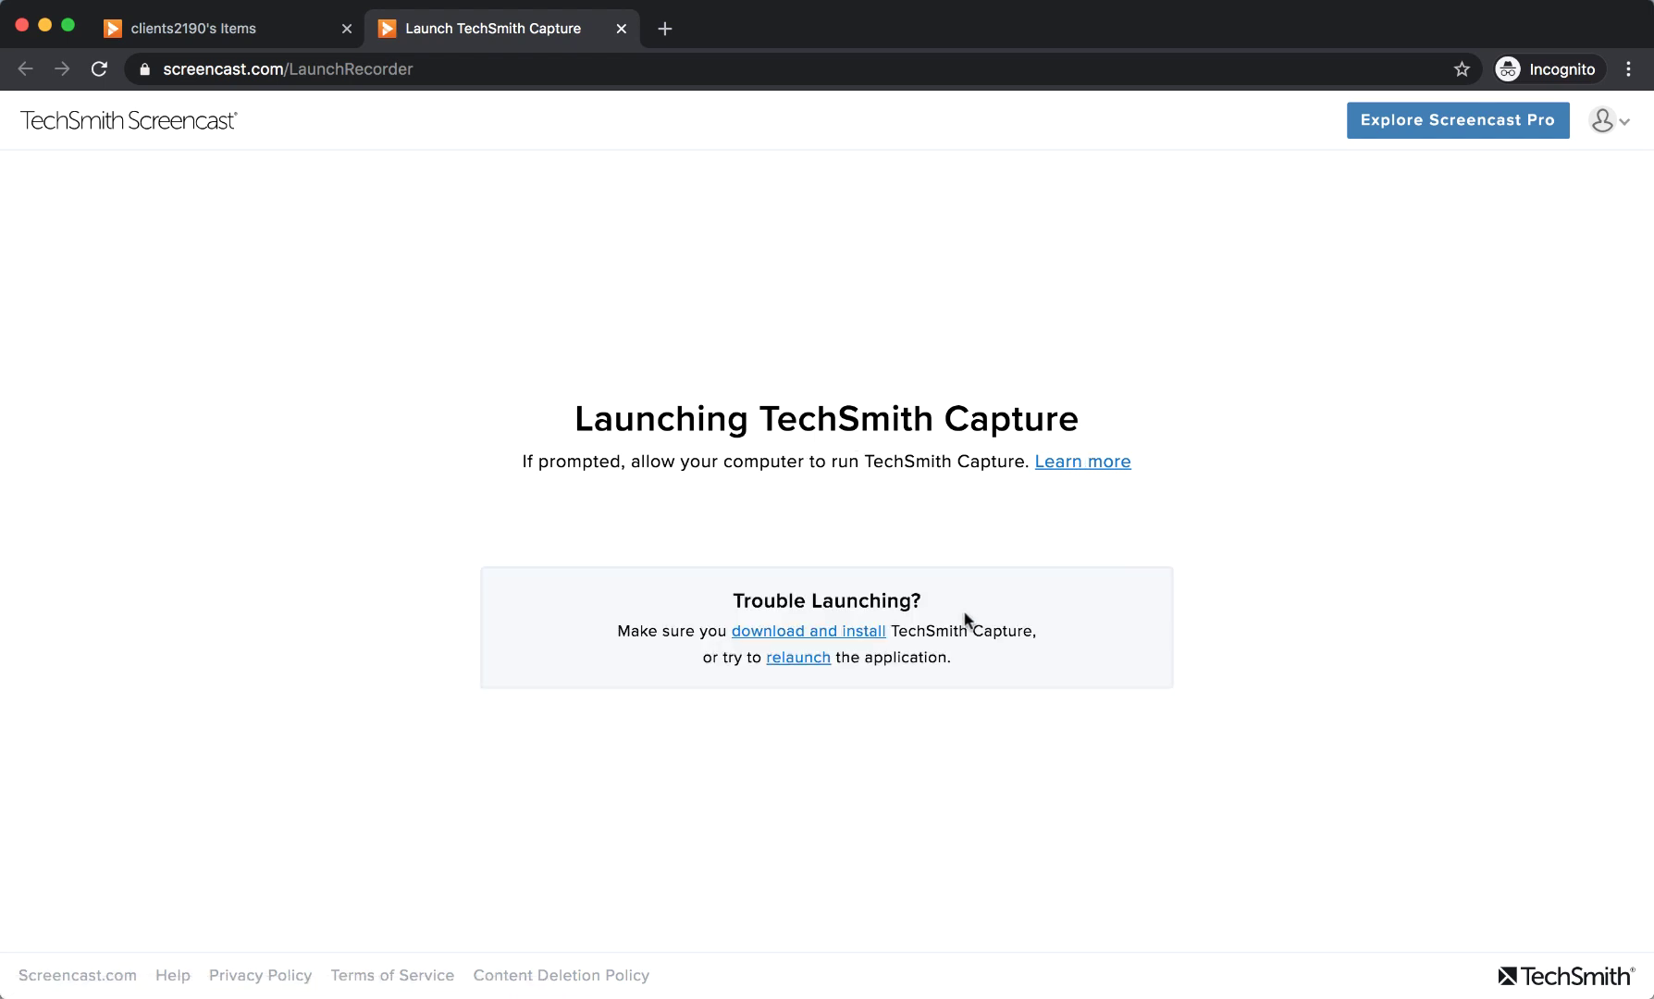
pyautogui.click(791, 636)
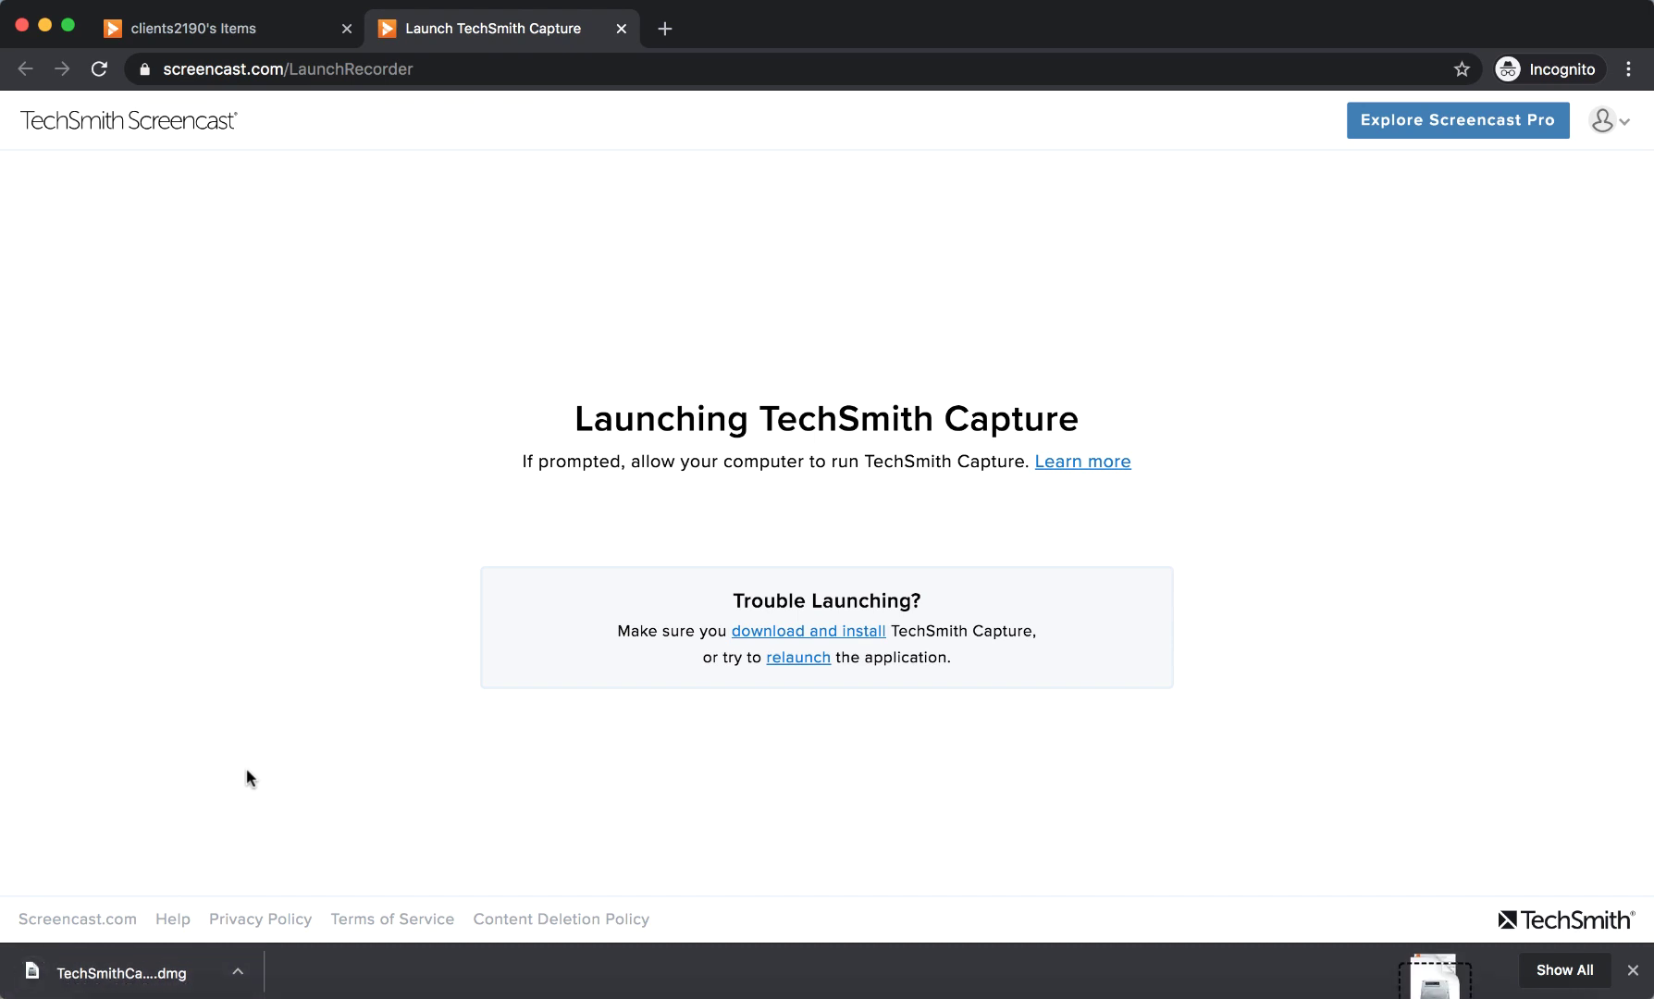
# Install TechSmith Capture into Applications and relaunch it from the browser page.
pyautogui.click(275, 289)
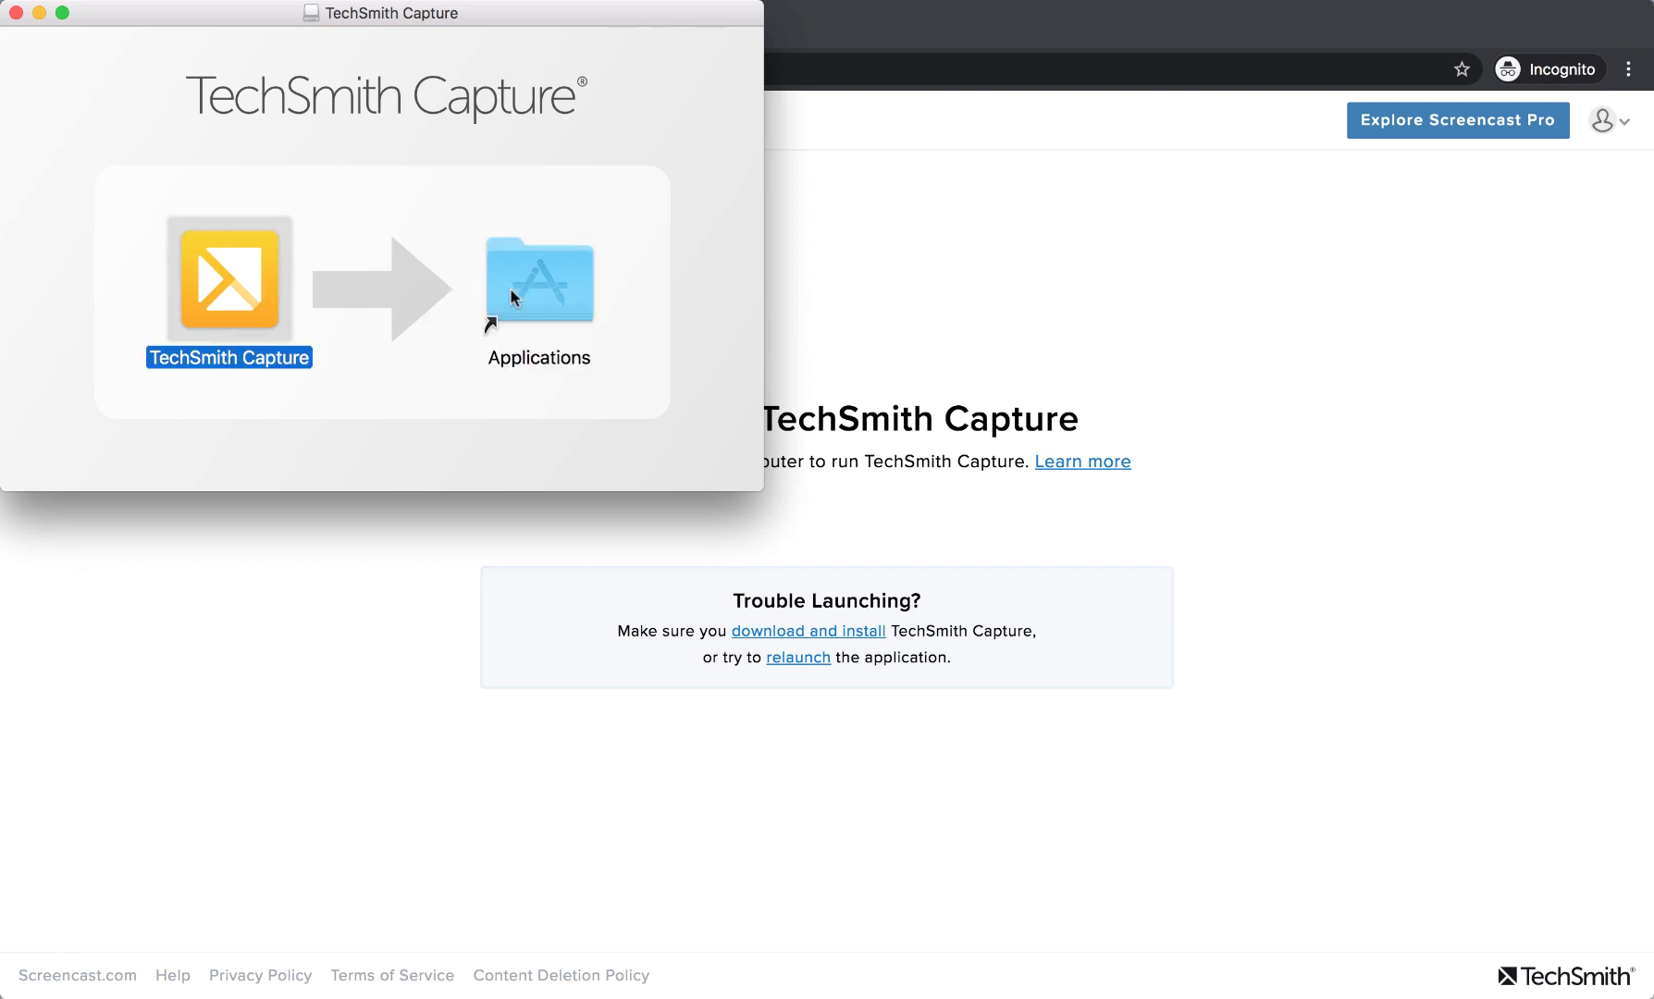
pyautogui.click(897, 754)
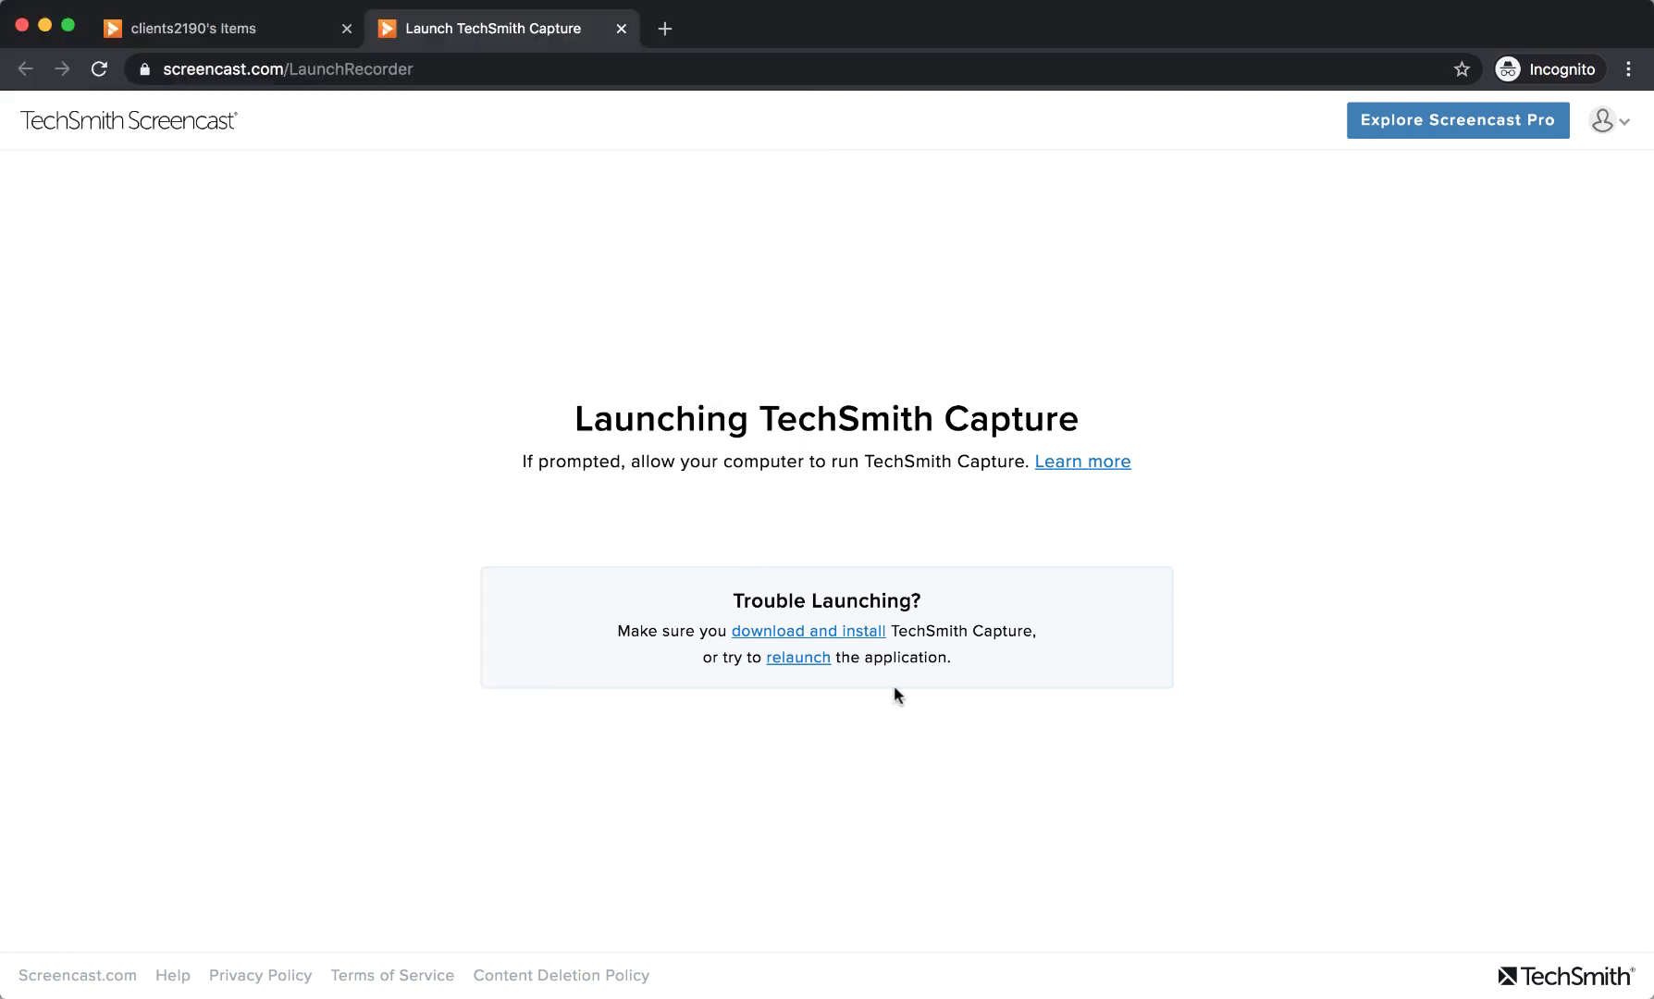
pyautogui.click(807, 662)
pyautogui.click(903, 228)
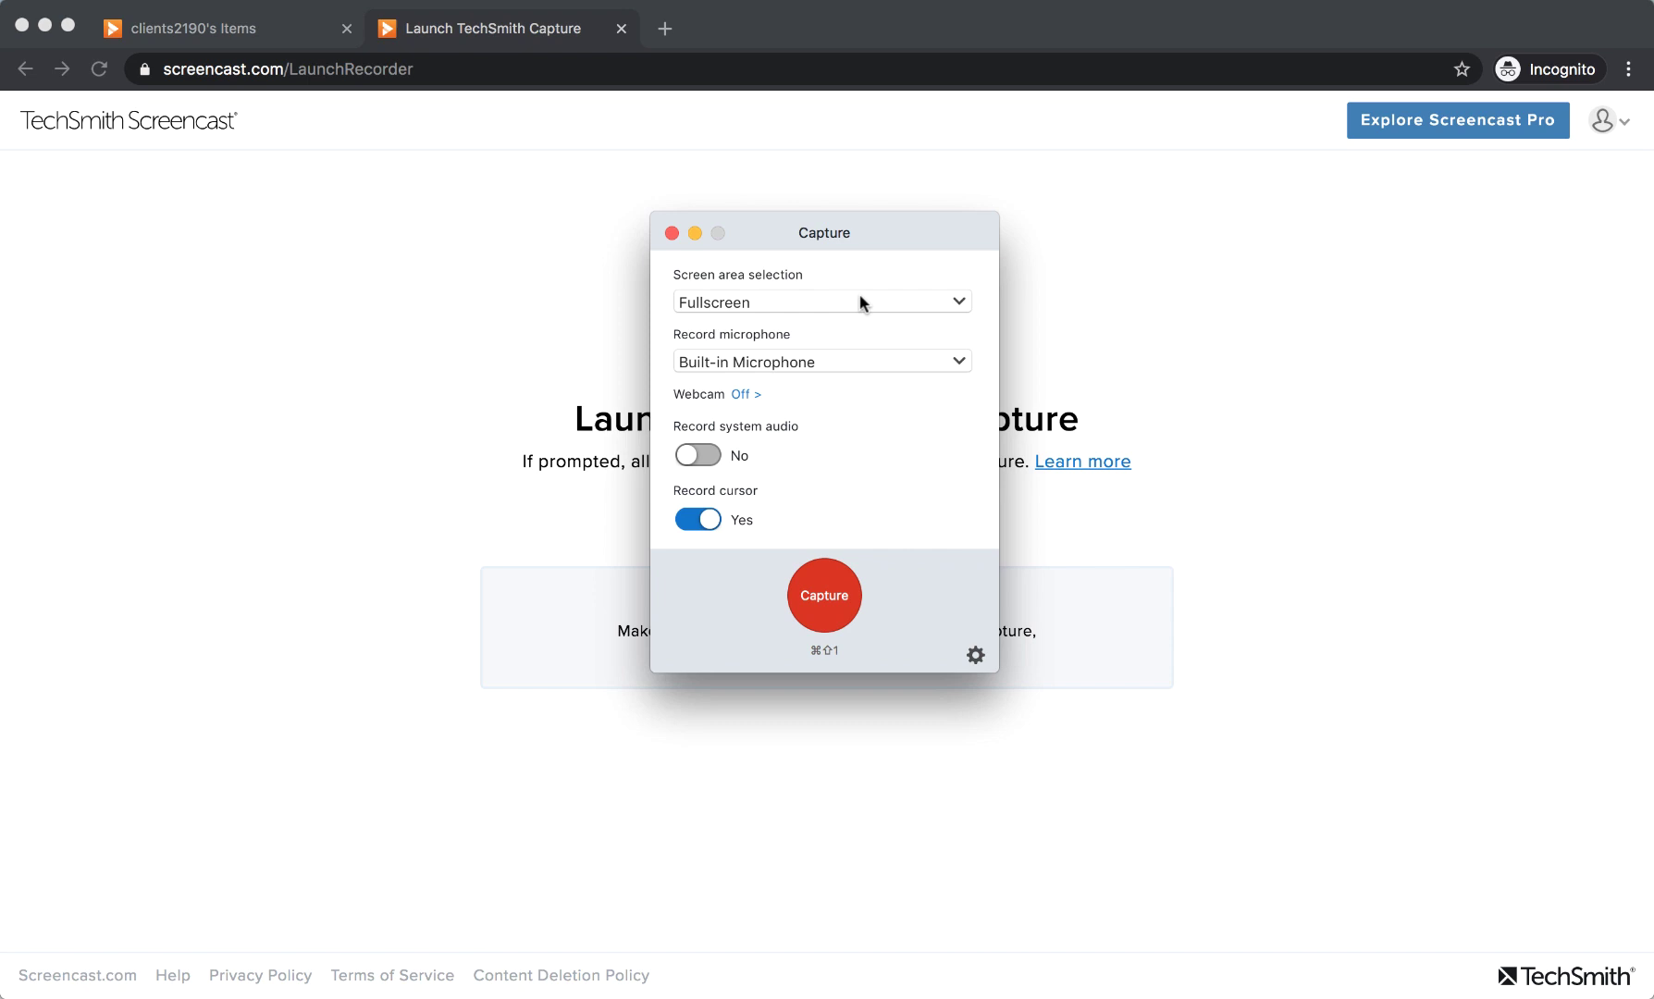
# Keep Fullscreen and Built-in Microphone as capture settings and start the capture.
pyautogui.click(860, 296)
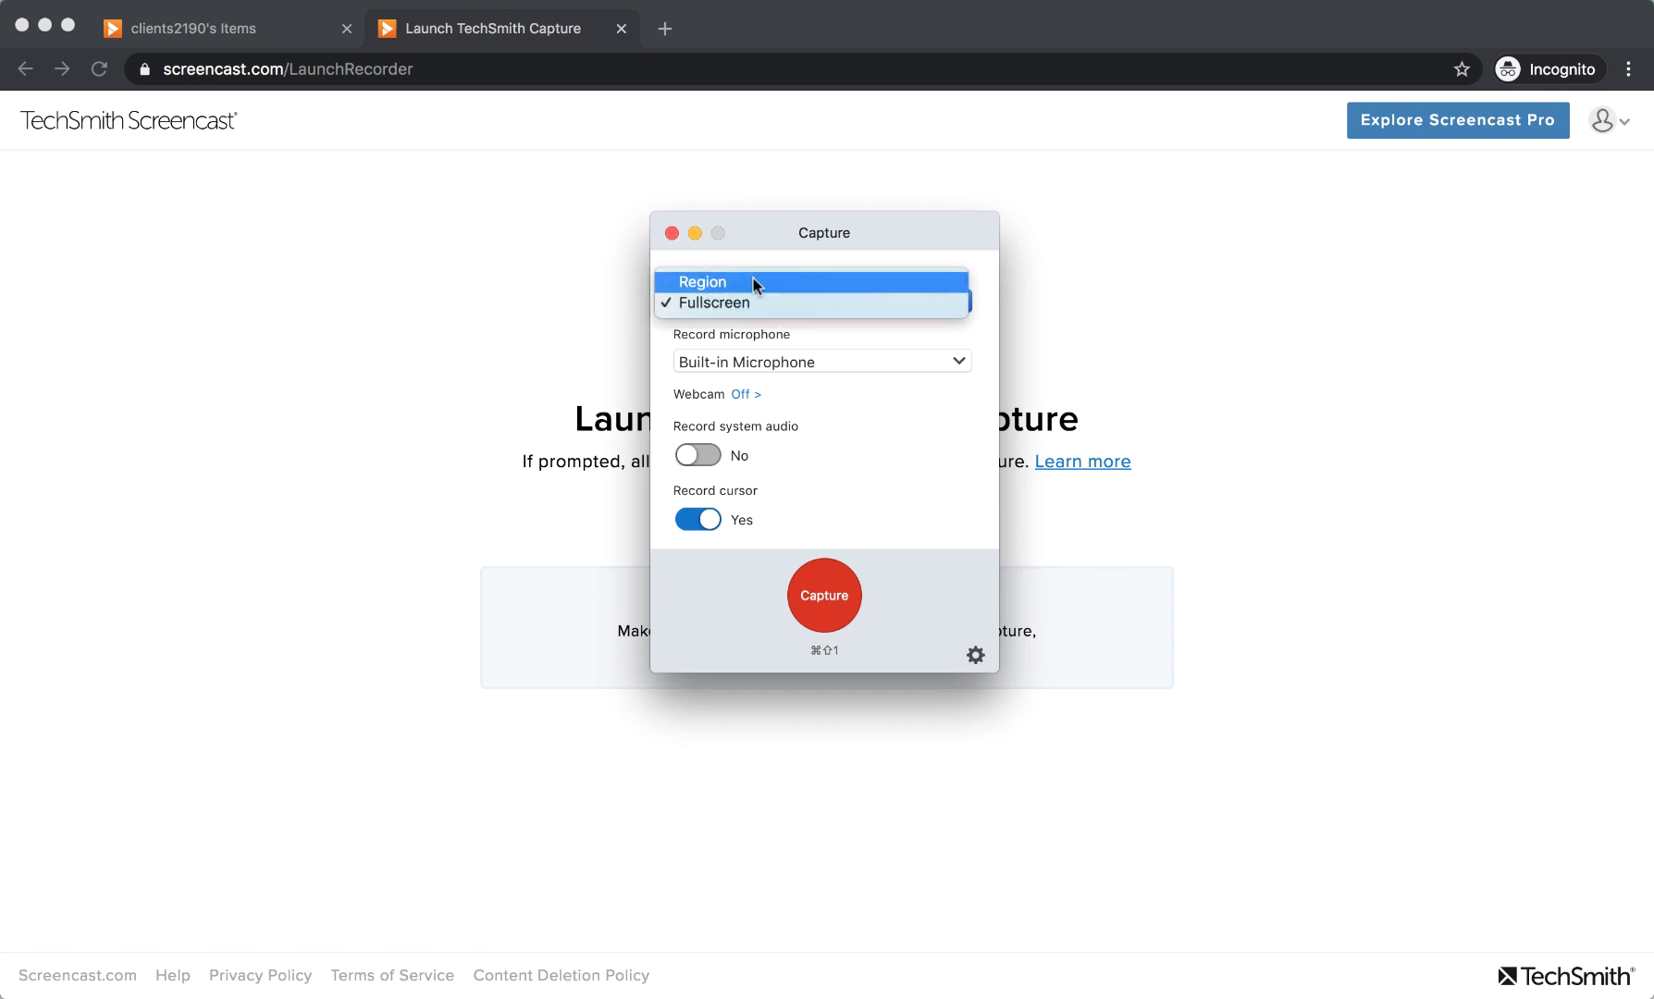
pyautogui.click(740, 305)
pyautogui.click(816, 362)
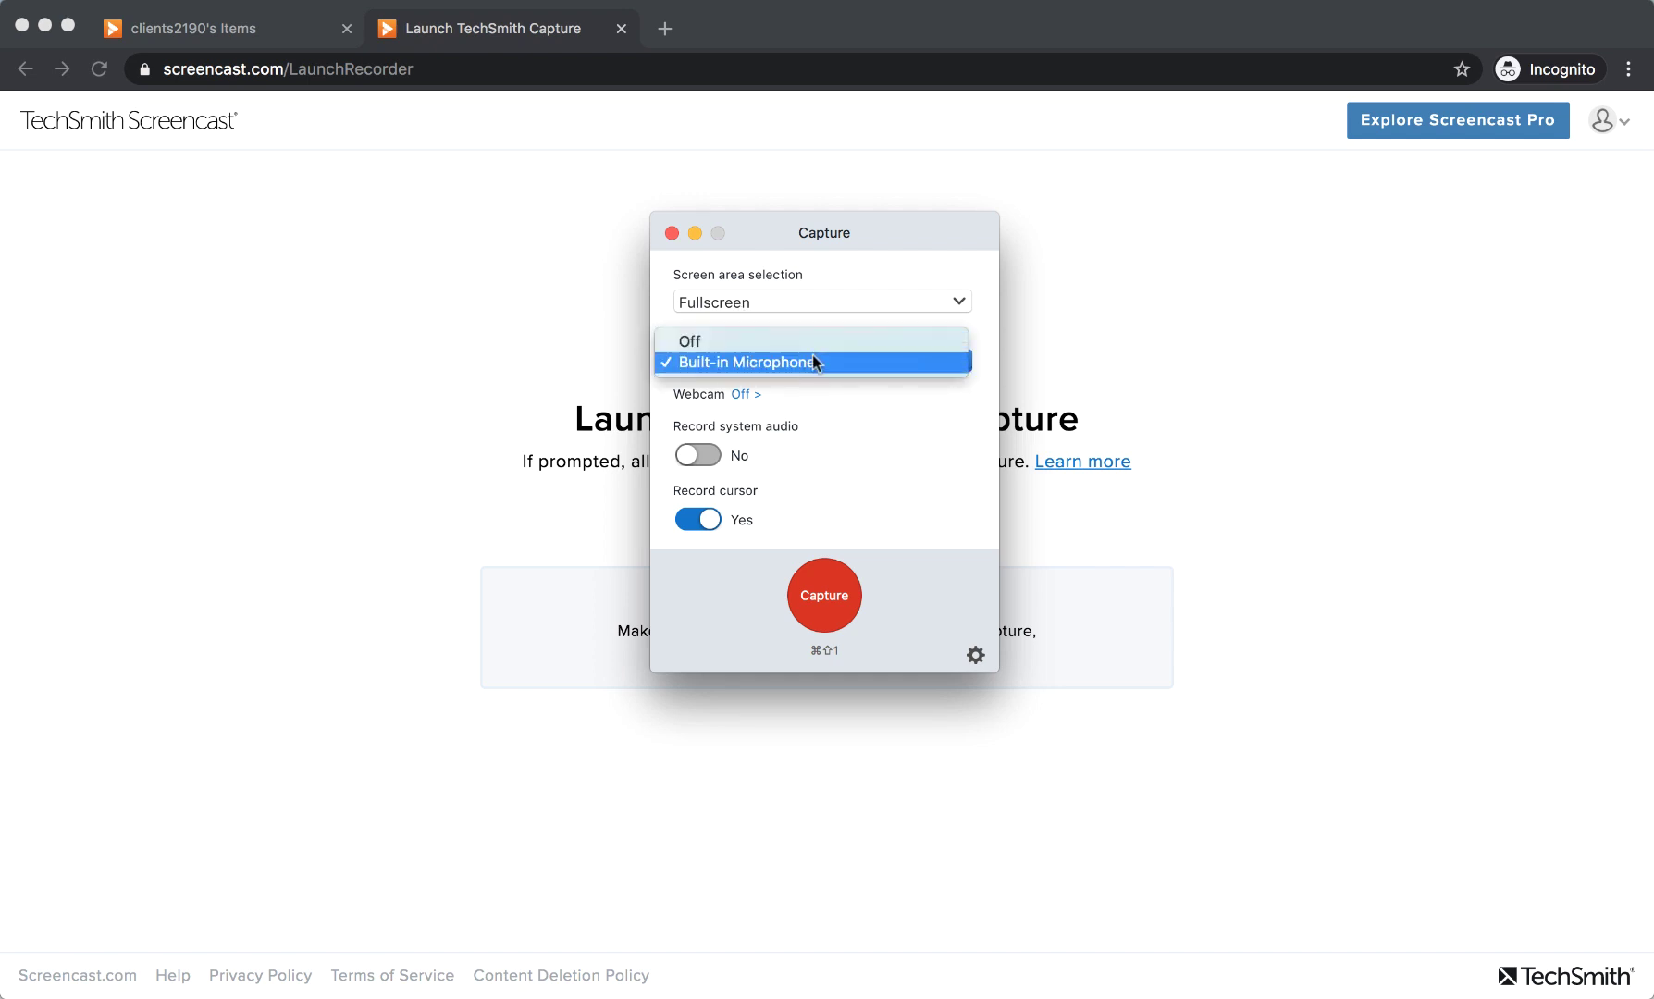
pyautogui.click(815, 361)
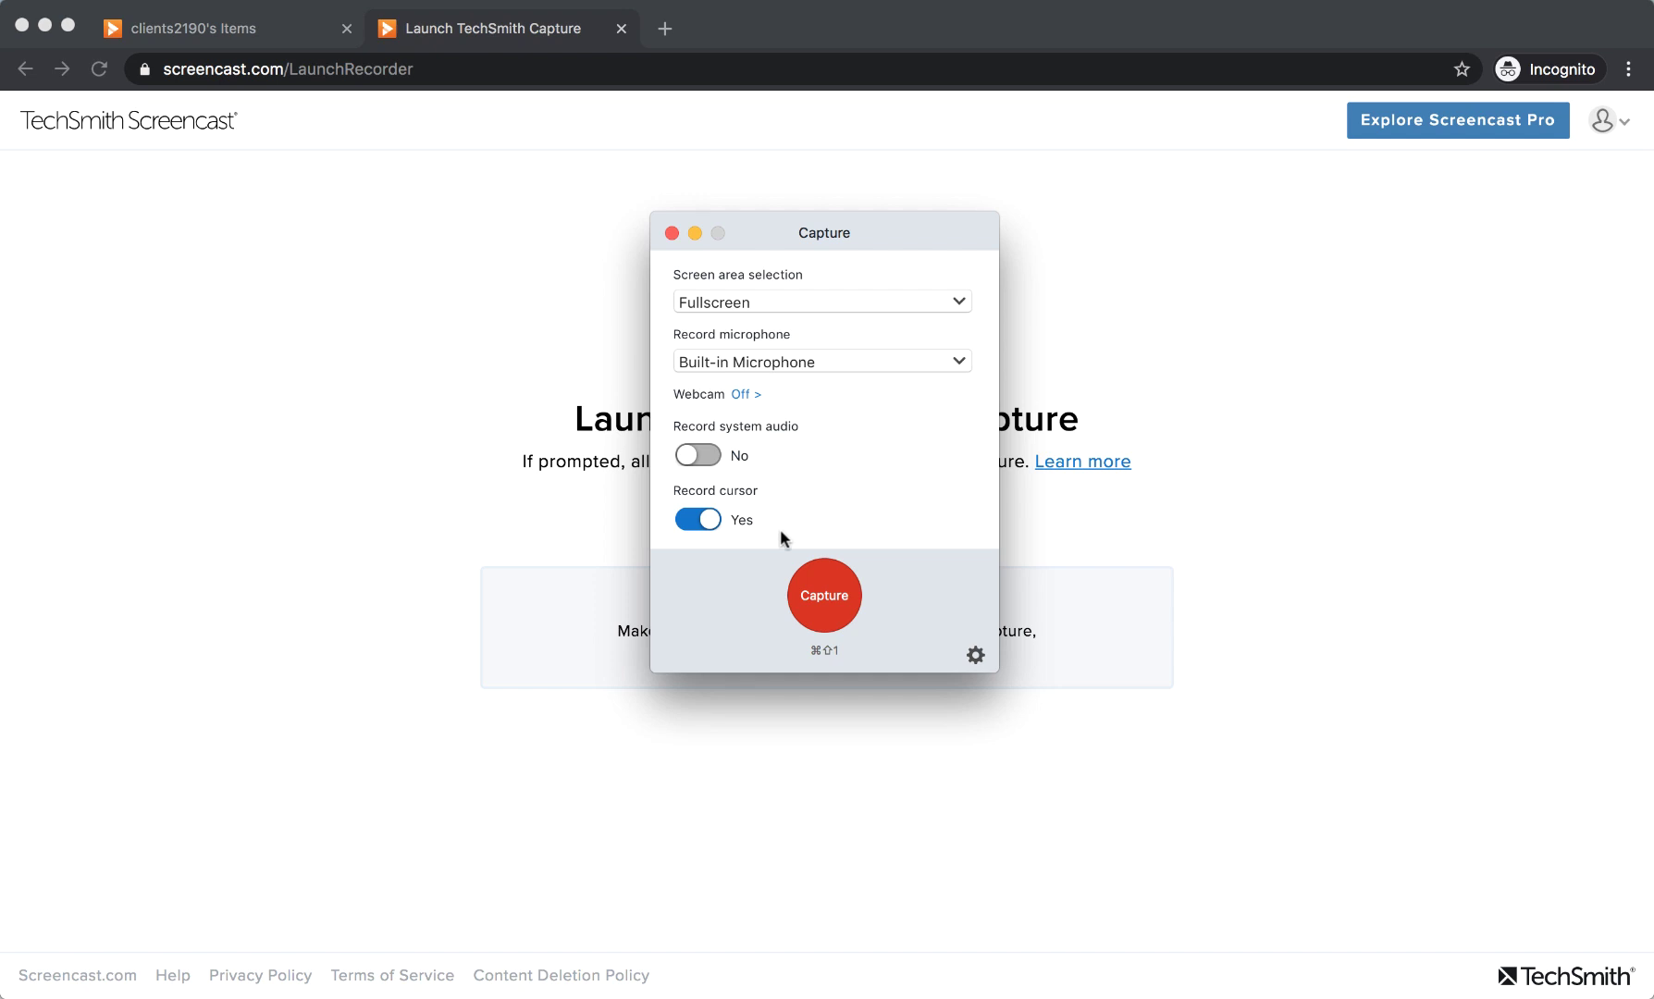
pyautogui.click(833, 595)
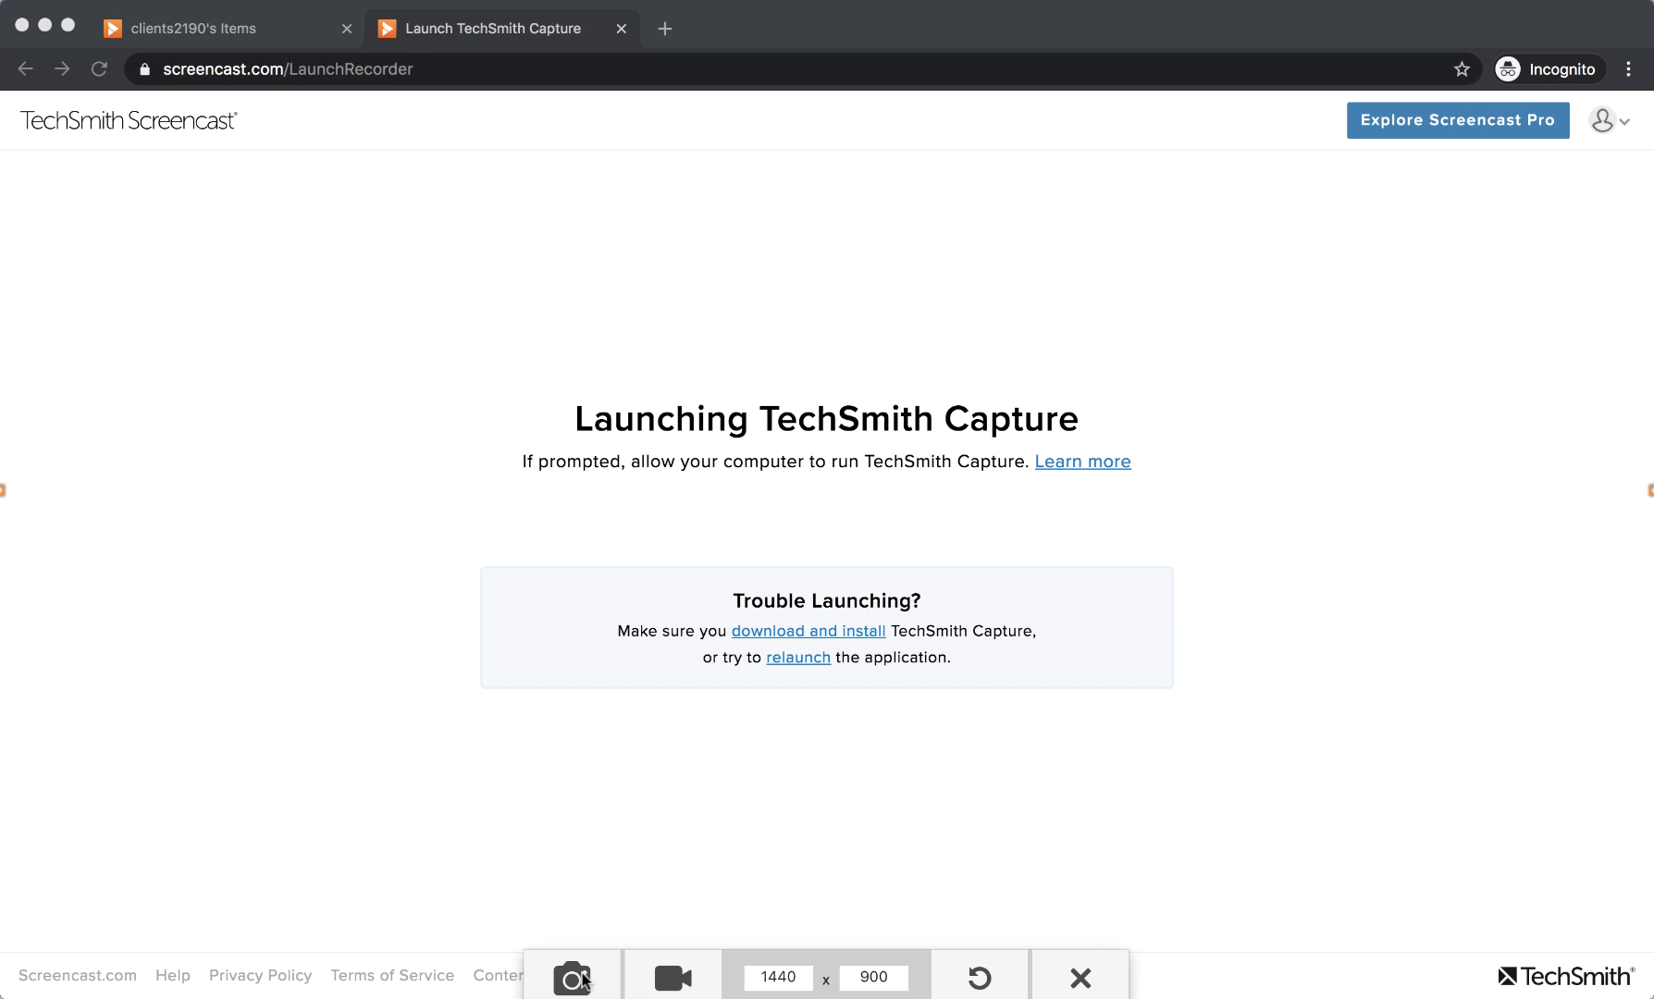
# Switch the capture toolbar to video mode and start recording the 1440 x 900 screen.
pyautogui.click(689, 981)
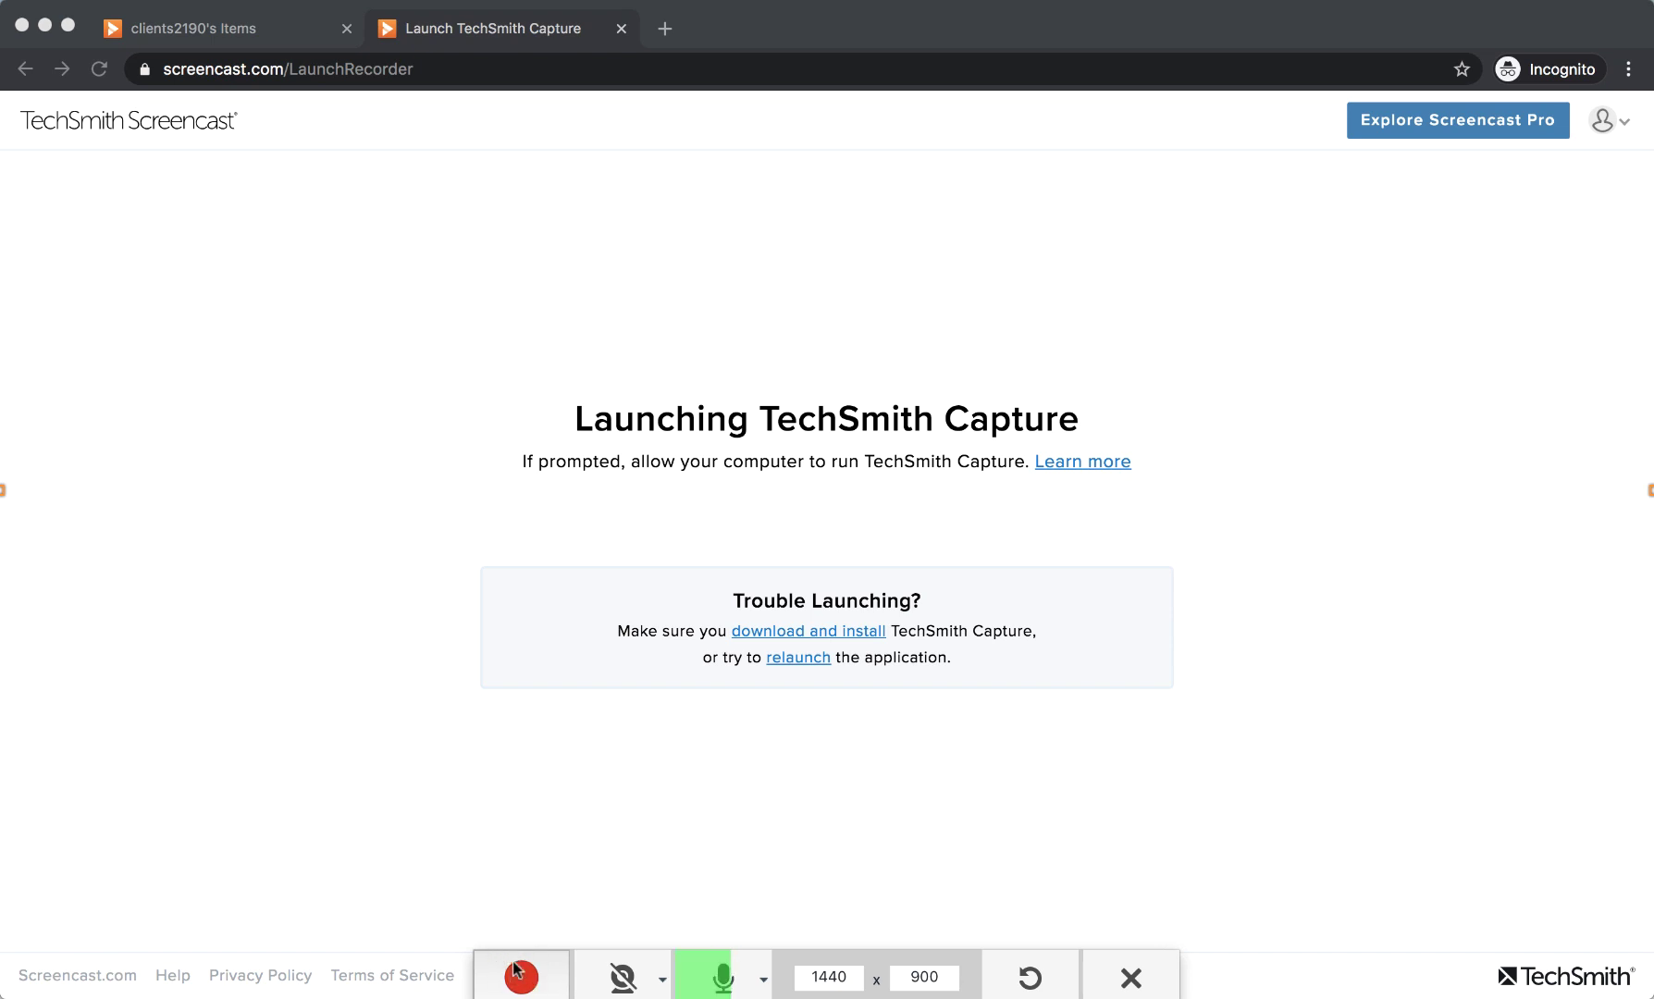
pyautogui.click(521, 978)
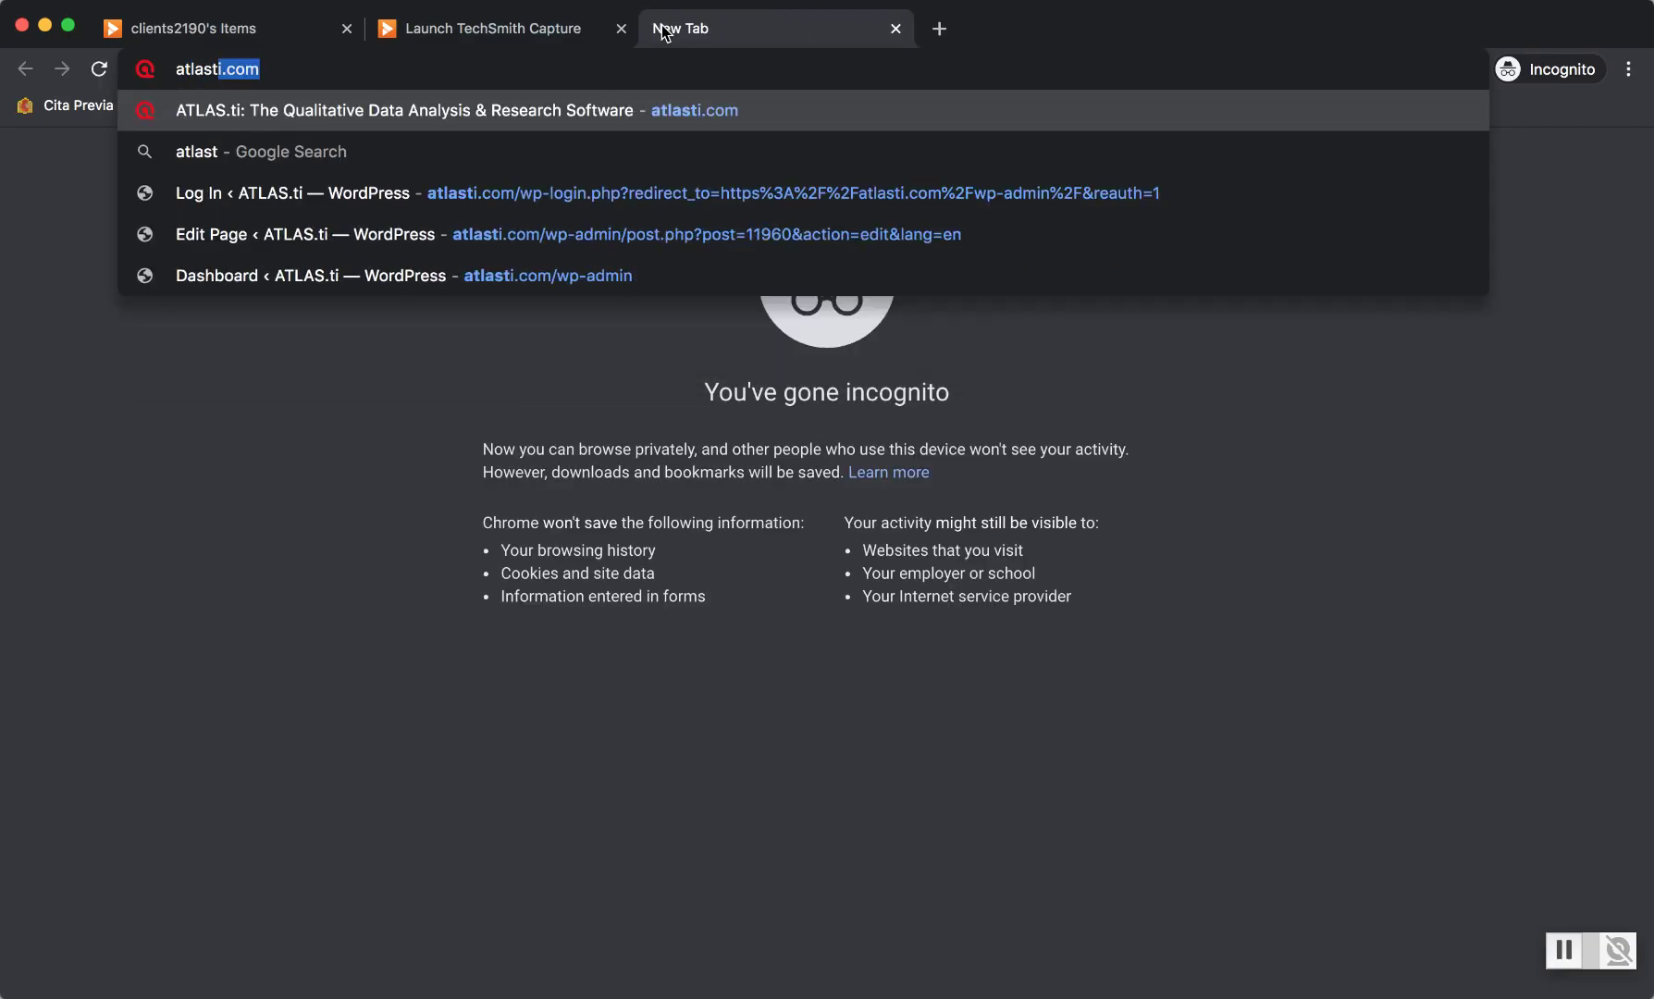
# Load atlasti.com, go through TRY ATLAS.ti CLOUD to the login page, and accept cookies.
pyautogui.press('Return')
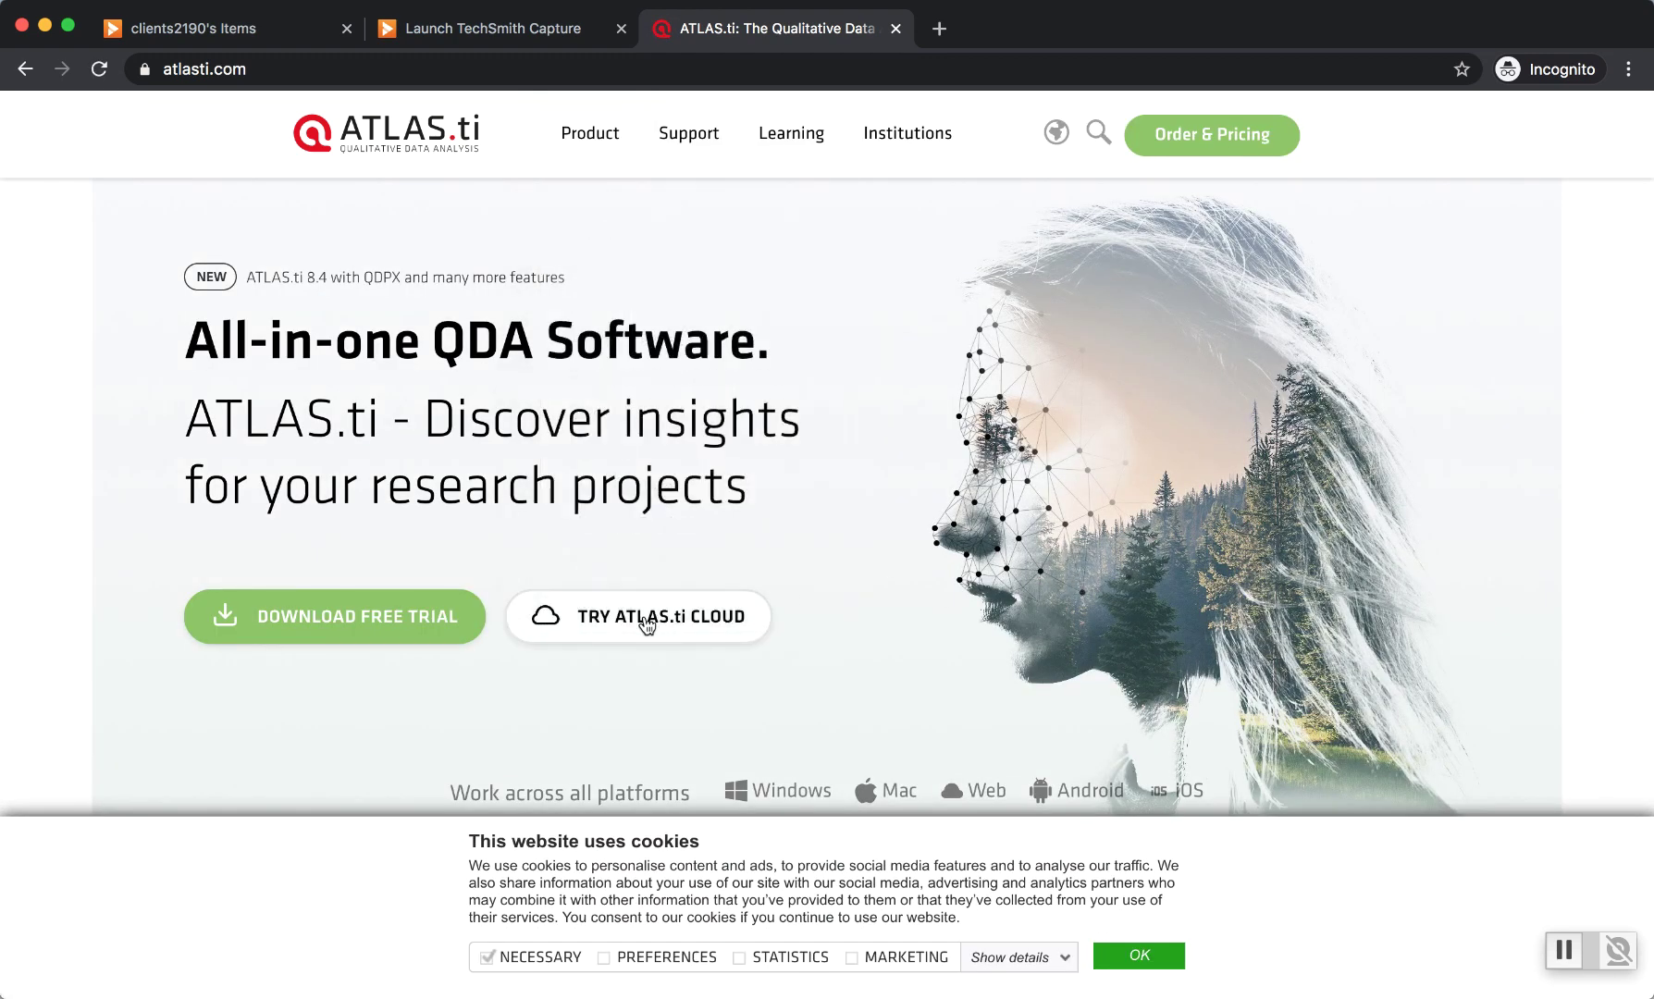
pyautogui.click(645, 616)
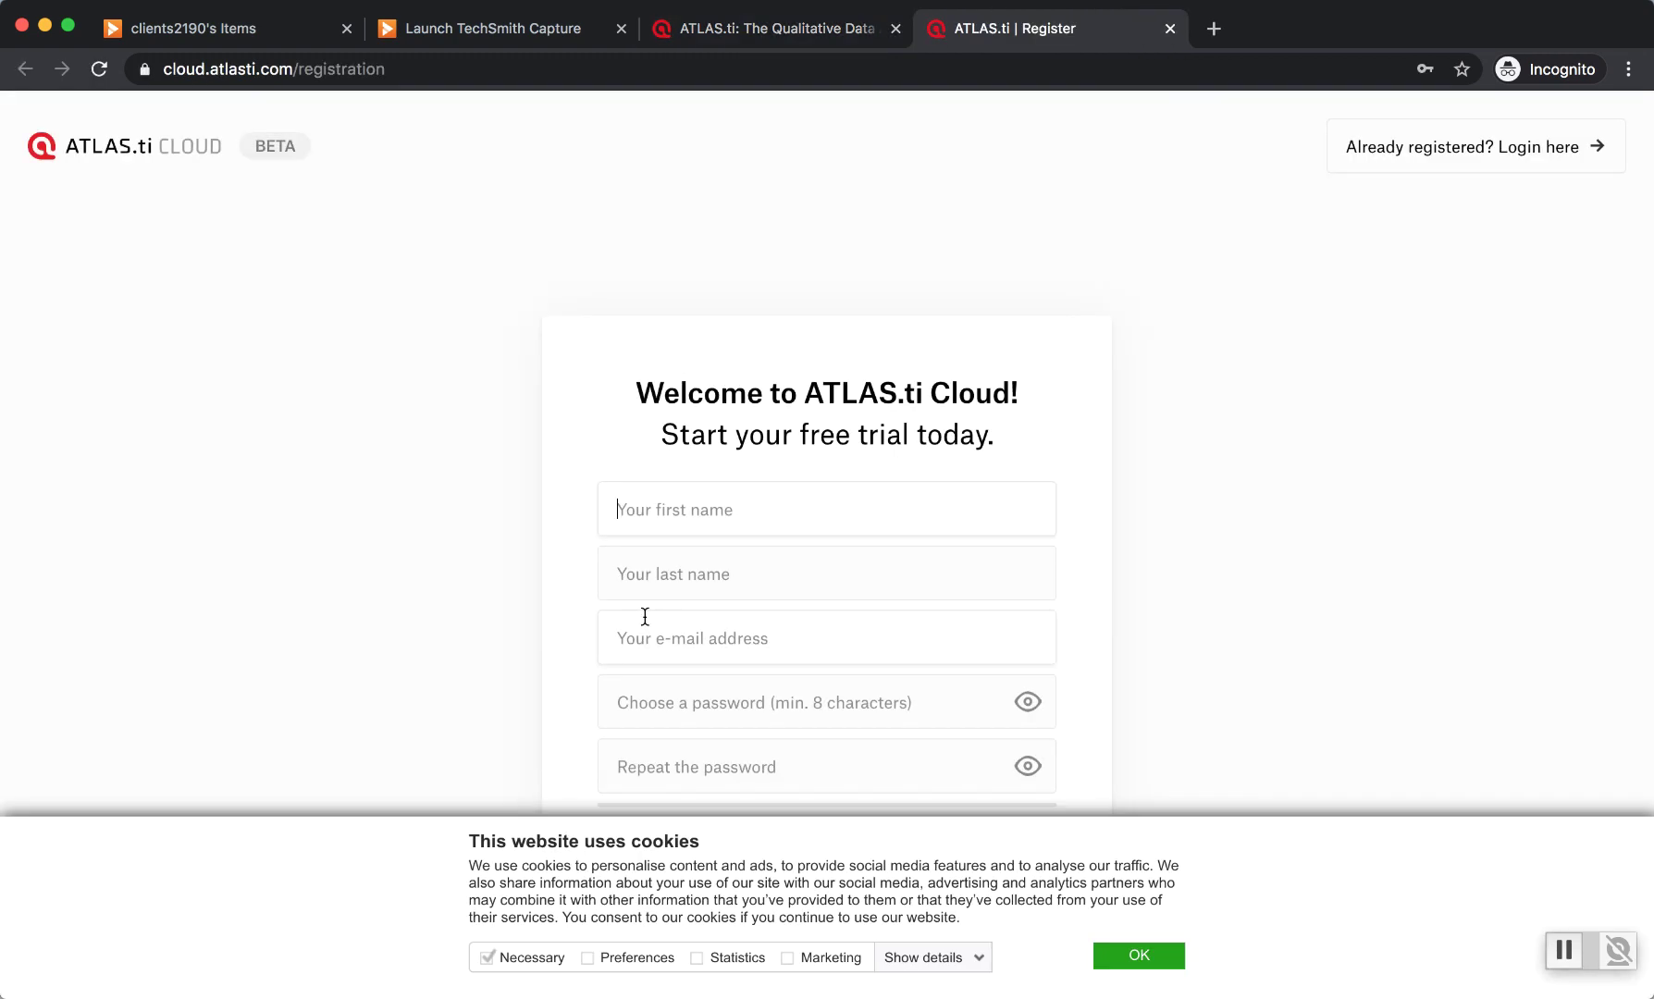
pyautogui.click(1430, 148)
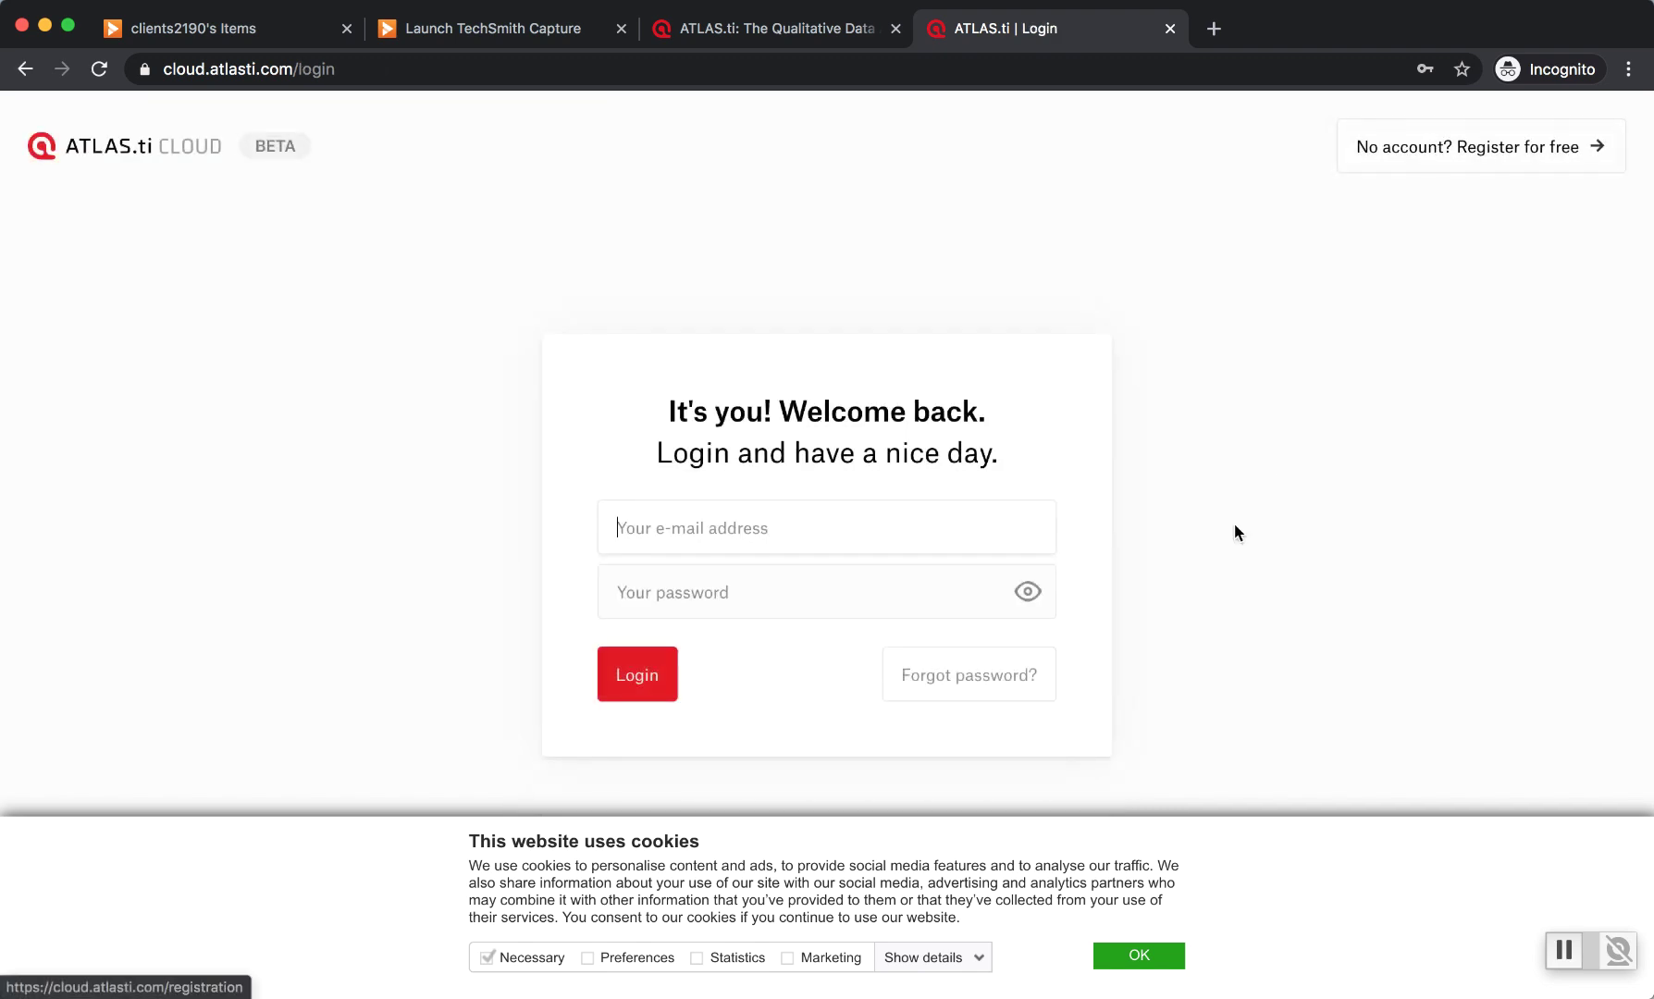
pyautogui.click(1146, 962)
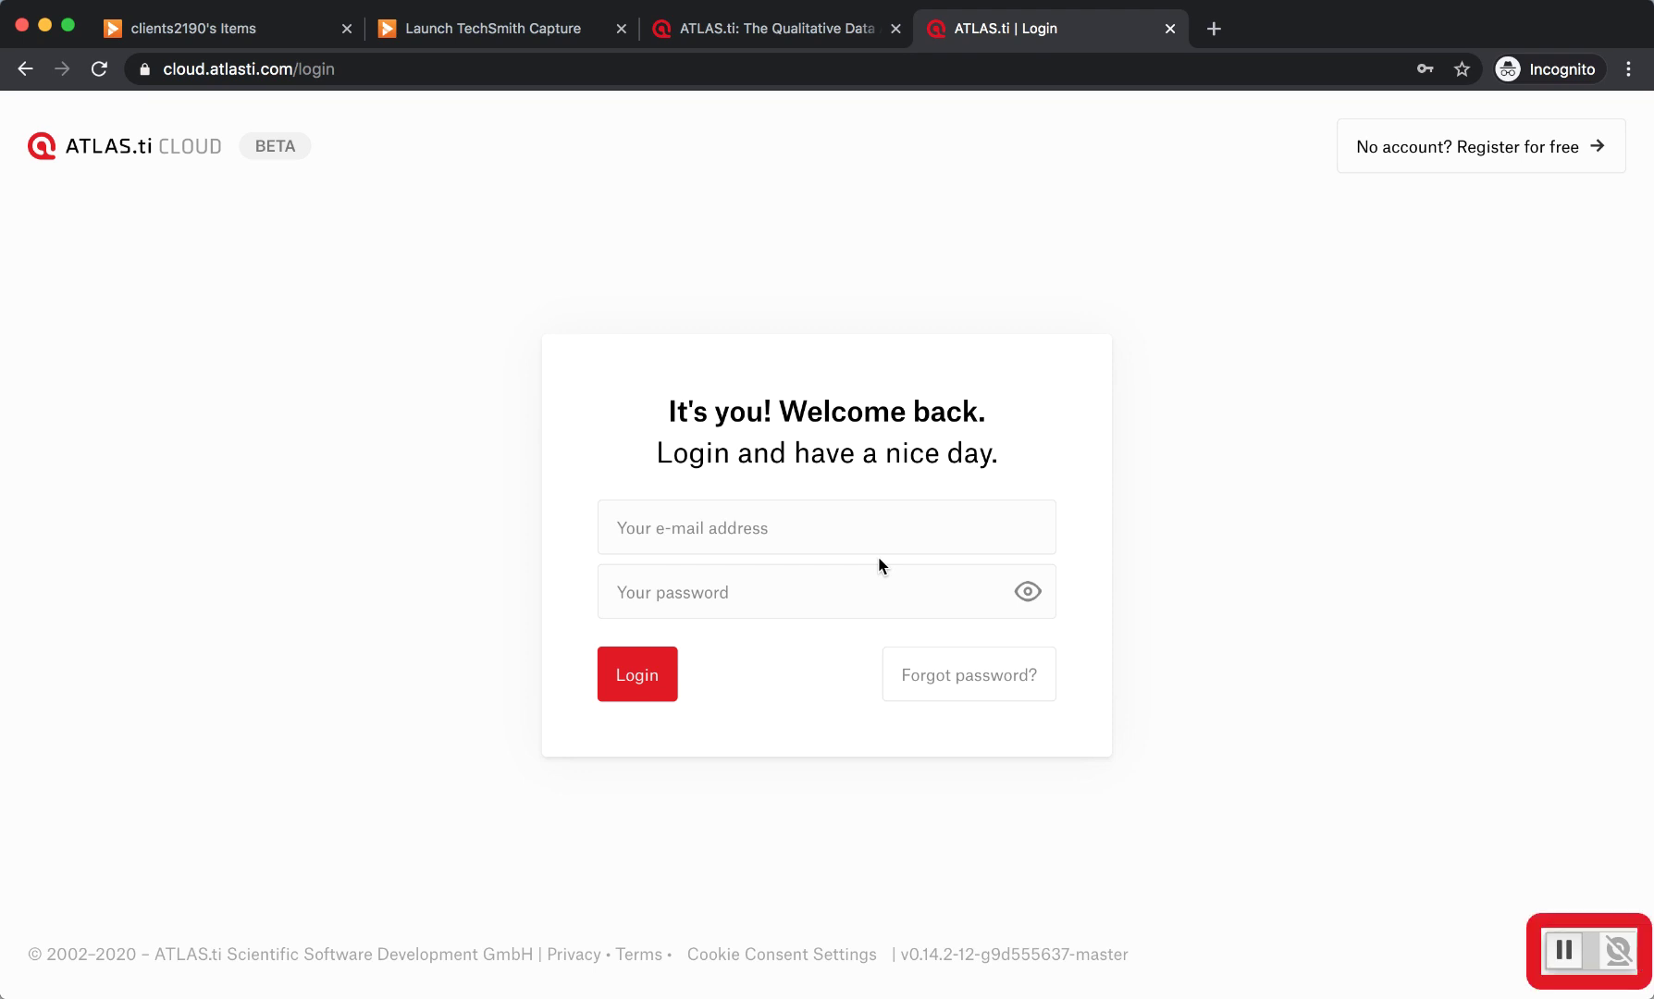
# Stop the 37-second recording, upload it to Screencast, and dismiss the upload confirmation.
pyautogui.click(1564, 951)
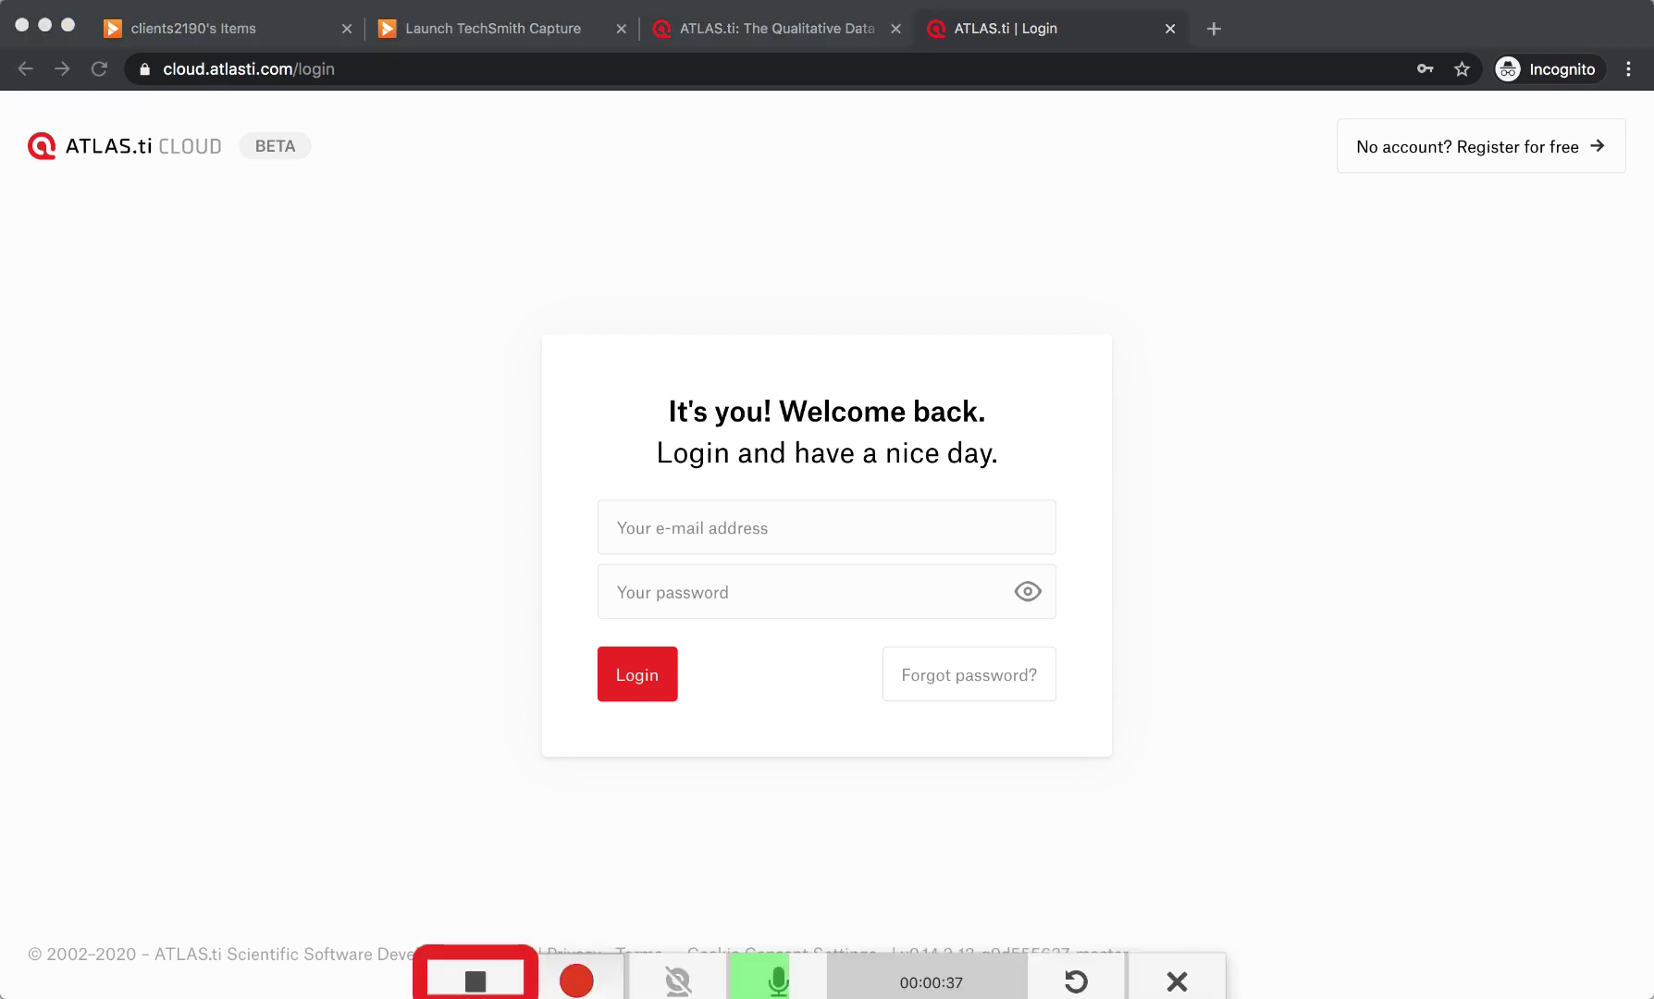
pyautogui.click(476, 980)
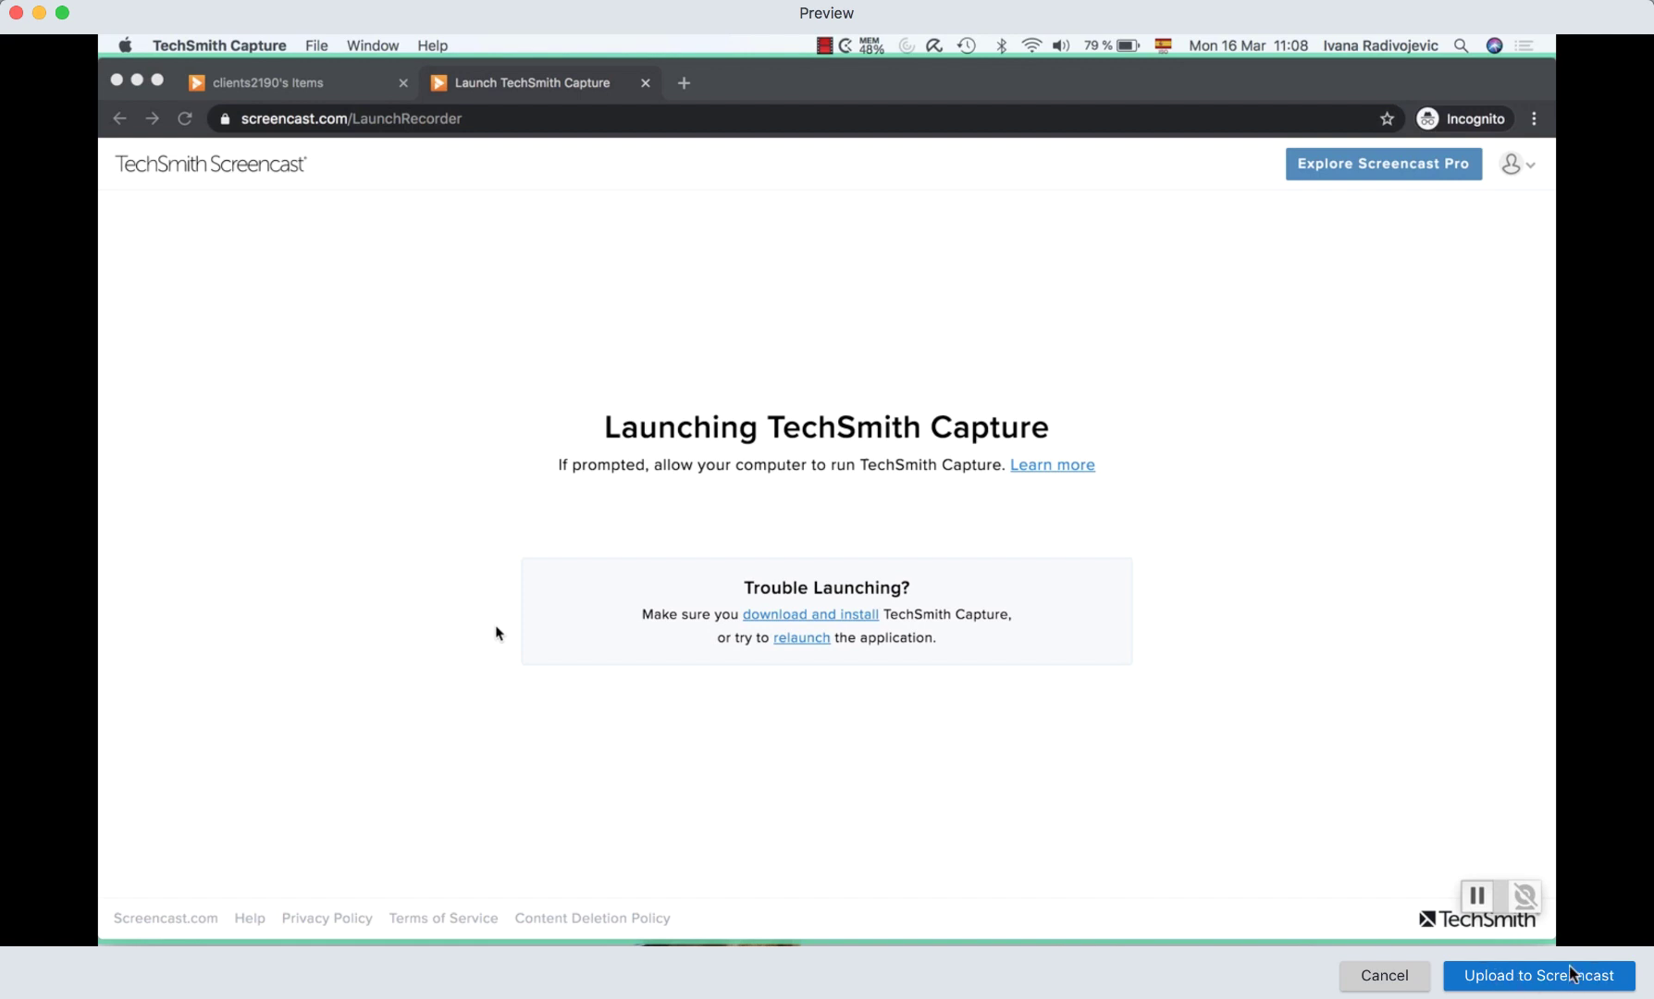
pyautogui.click(1528, 977)
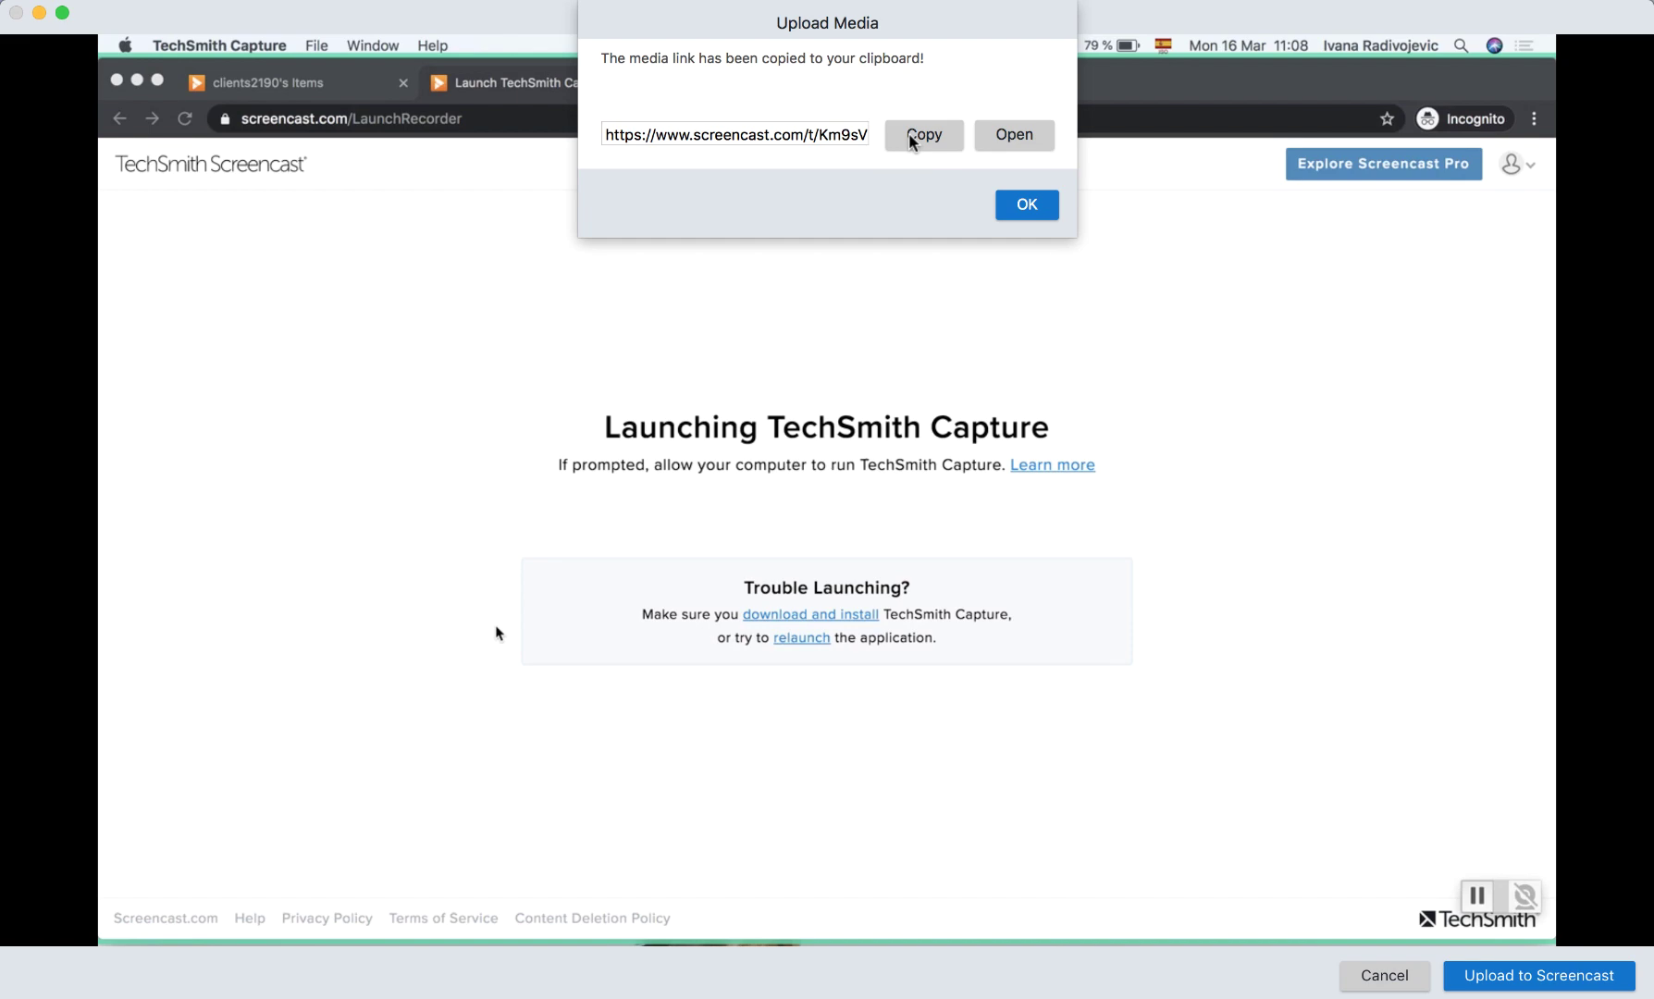
pyautogui.click(1018, 208)
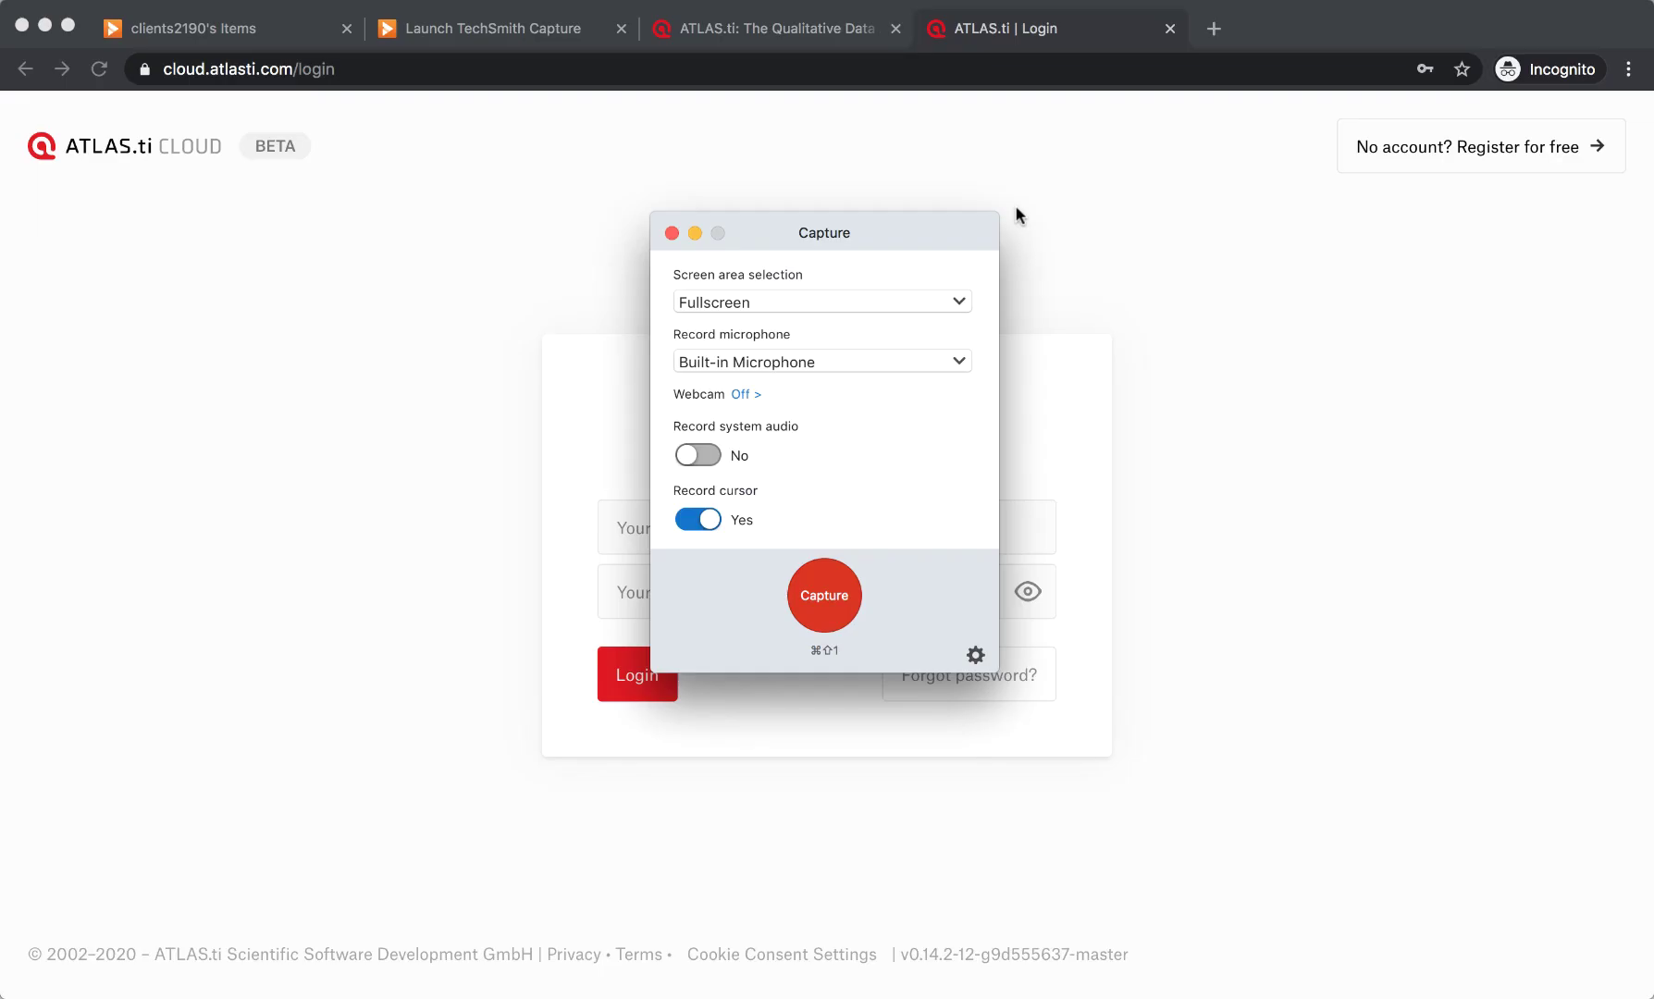
# Return to the Screencast library tab, close the Capture window, and filter to Videos.
pyautogui.click(1080, 237)
pyautogui.click(260, 28)
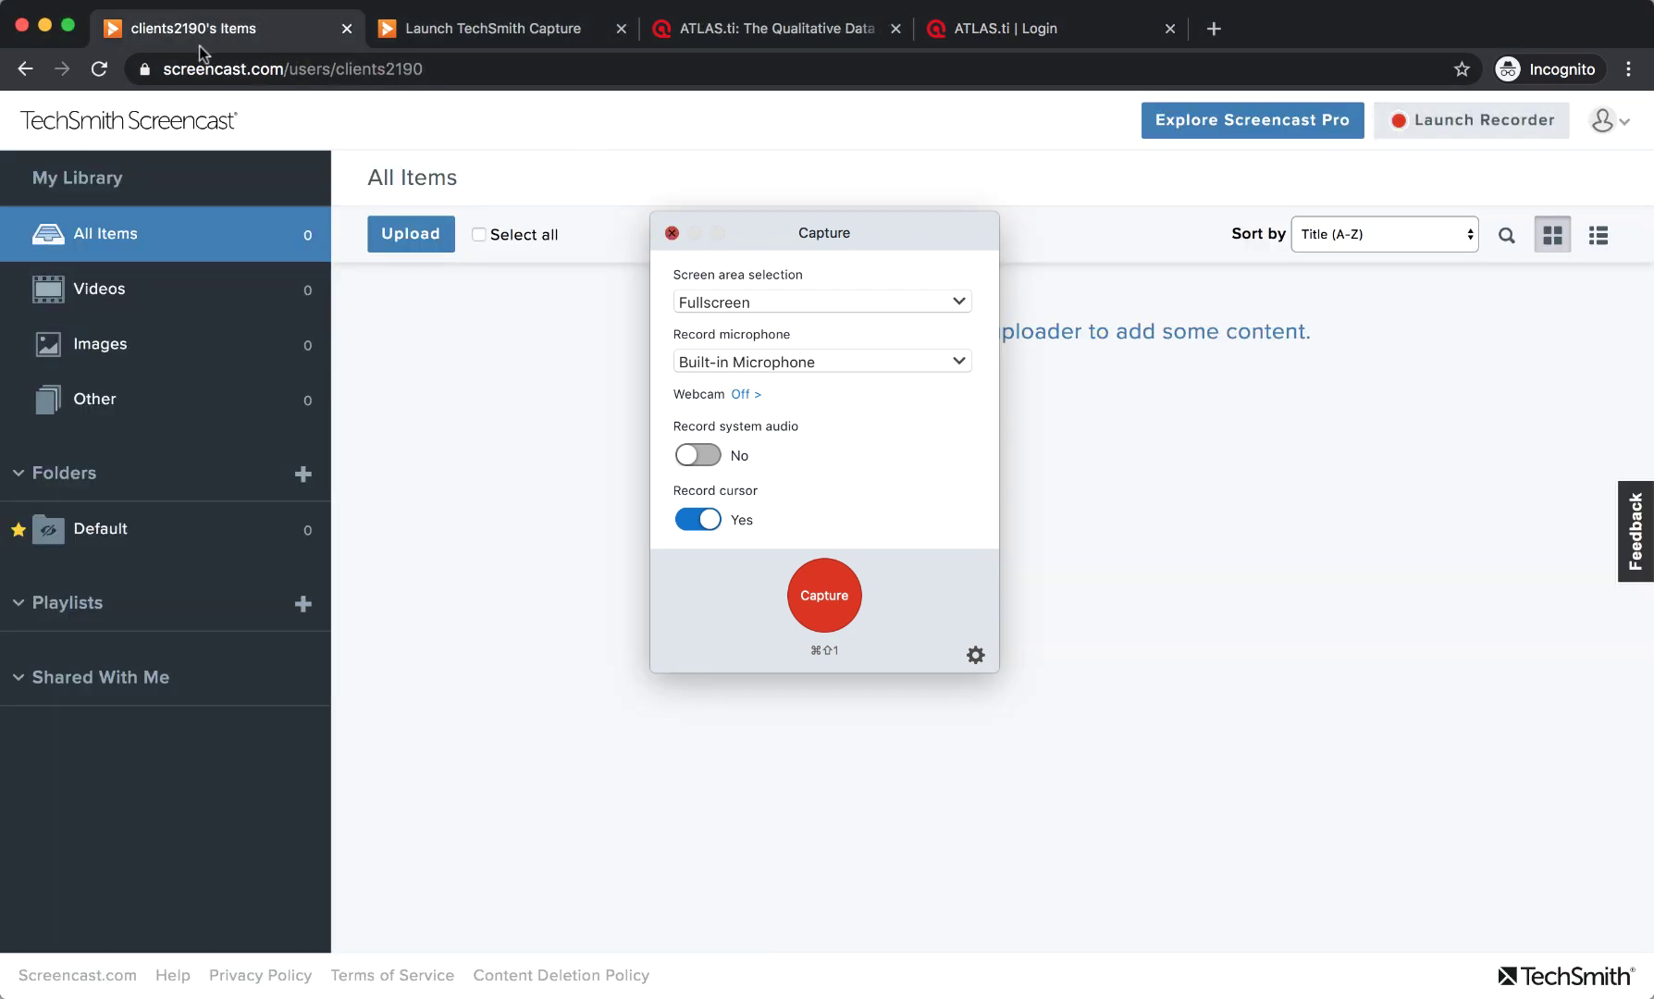
pyautogui.click(672, 233)
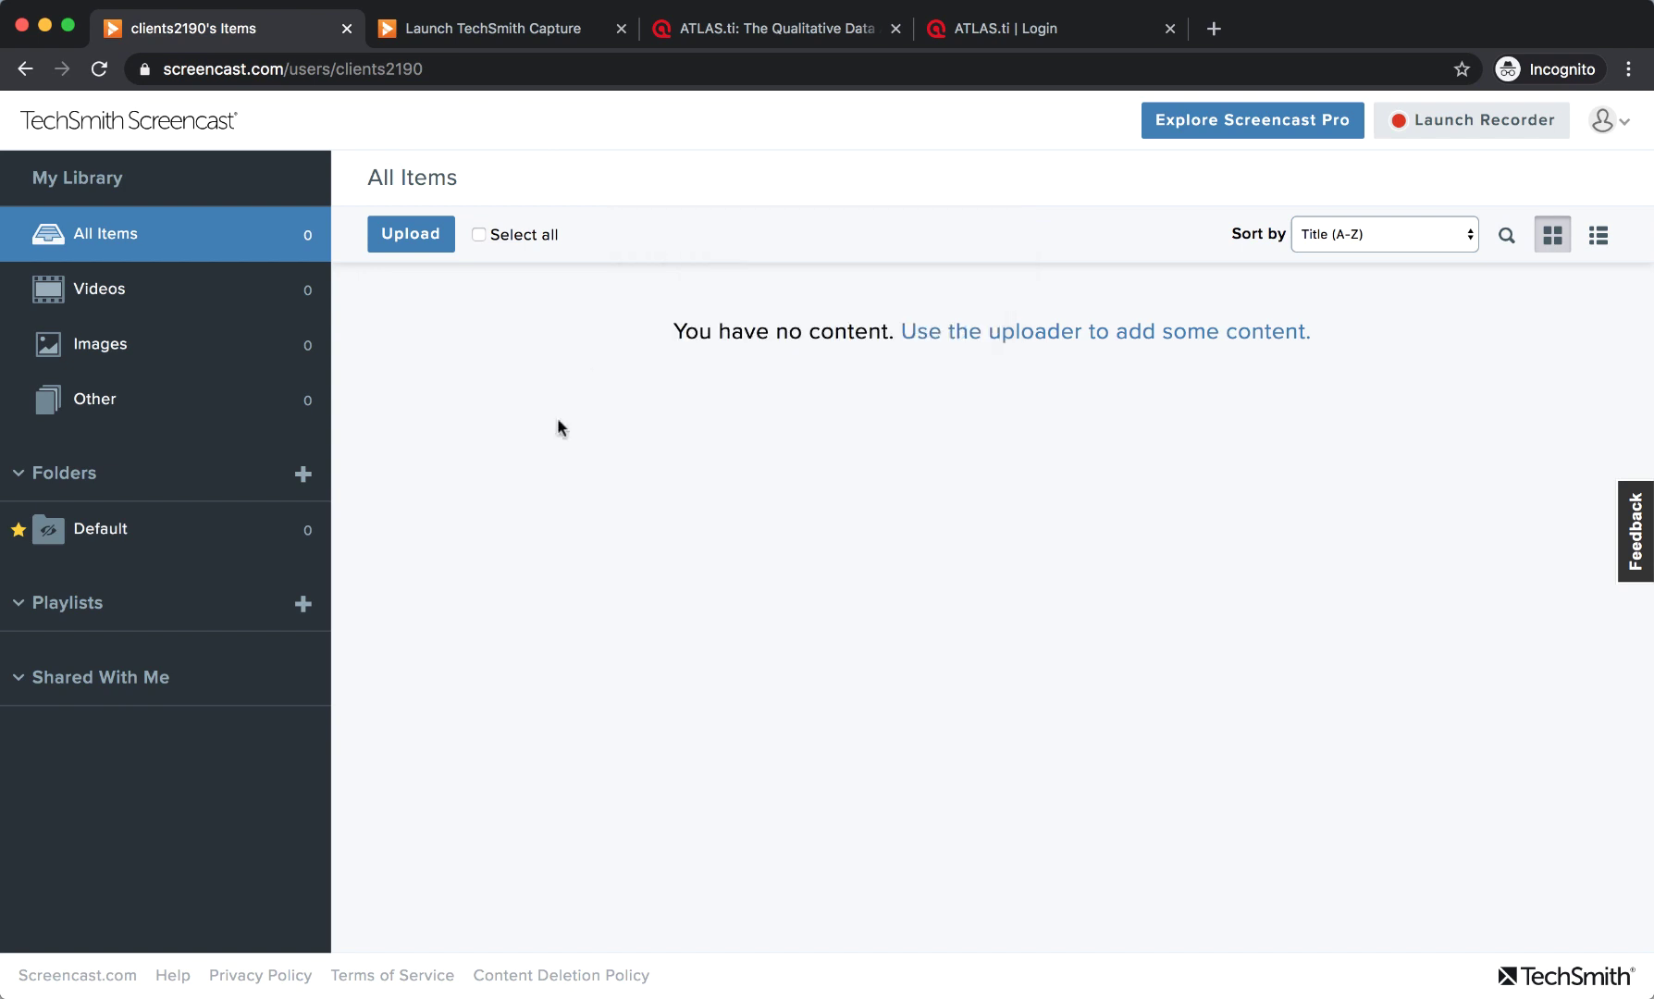
pyautogui.click(146, 295)
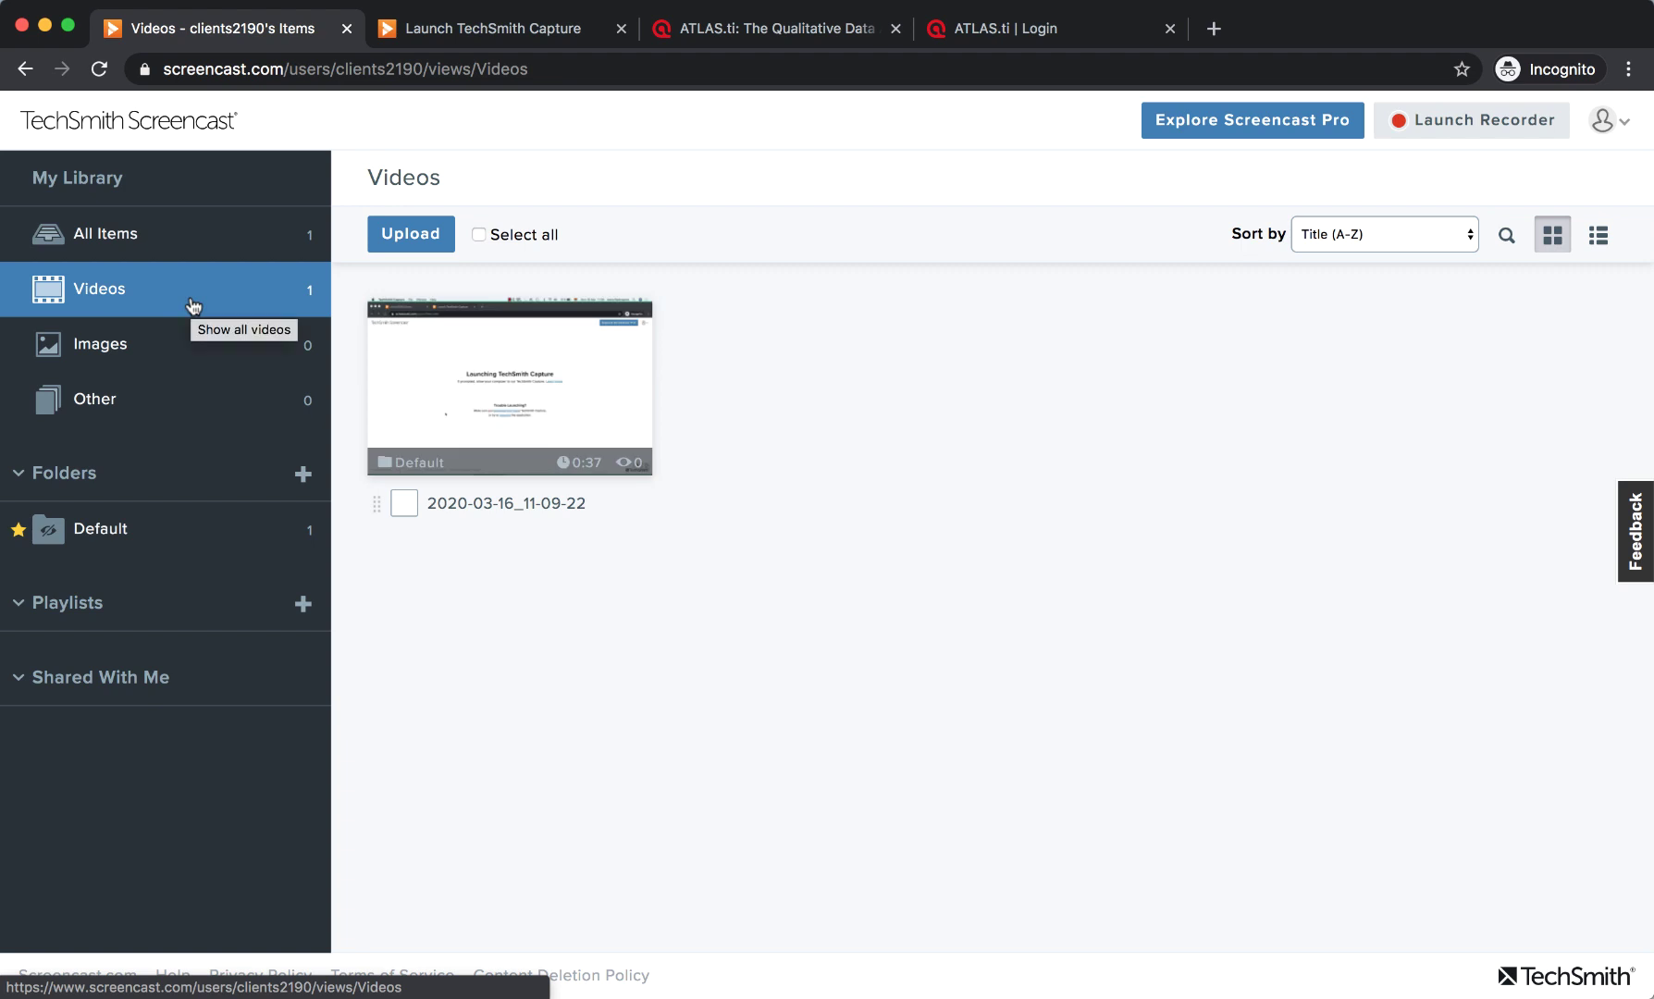
pyautogui.moveTo(463, 408)
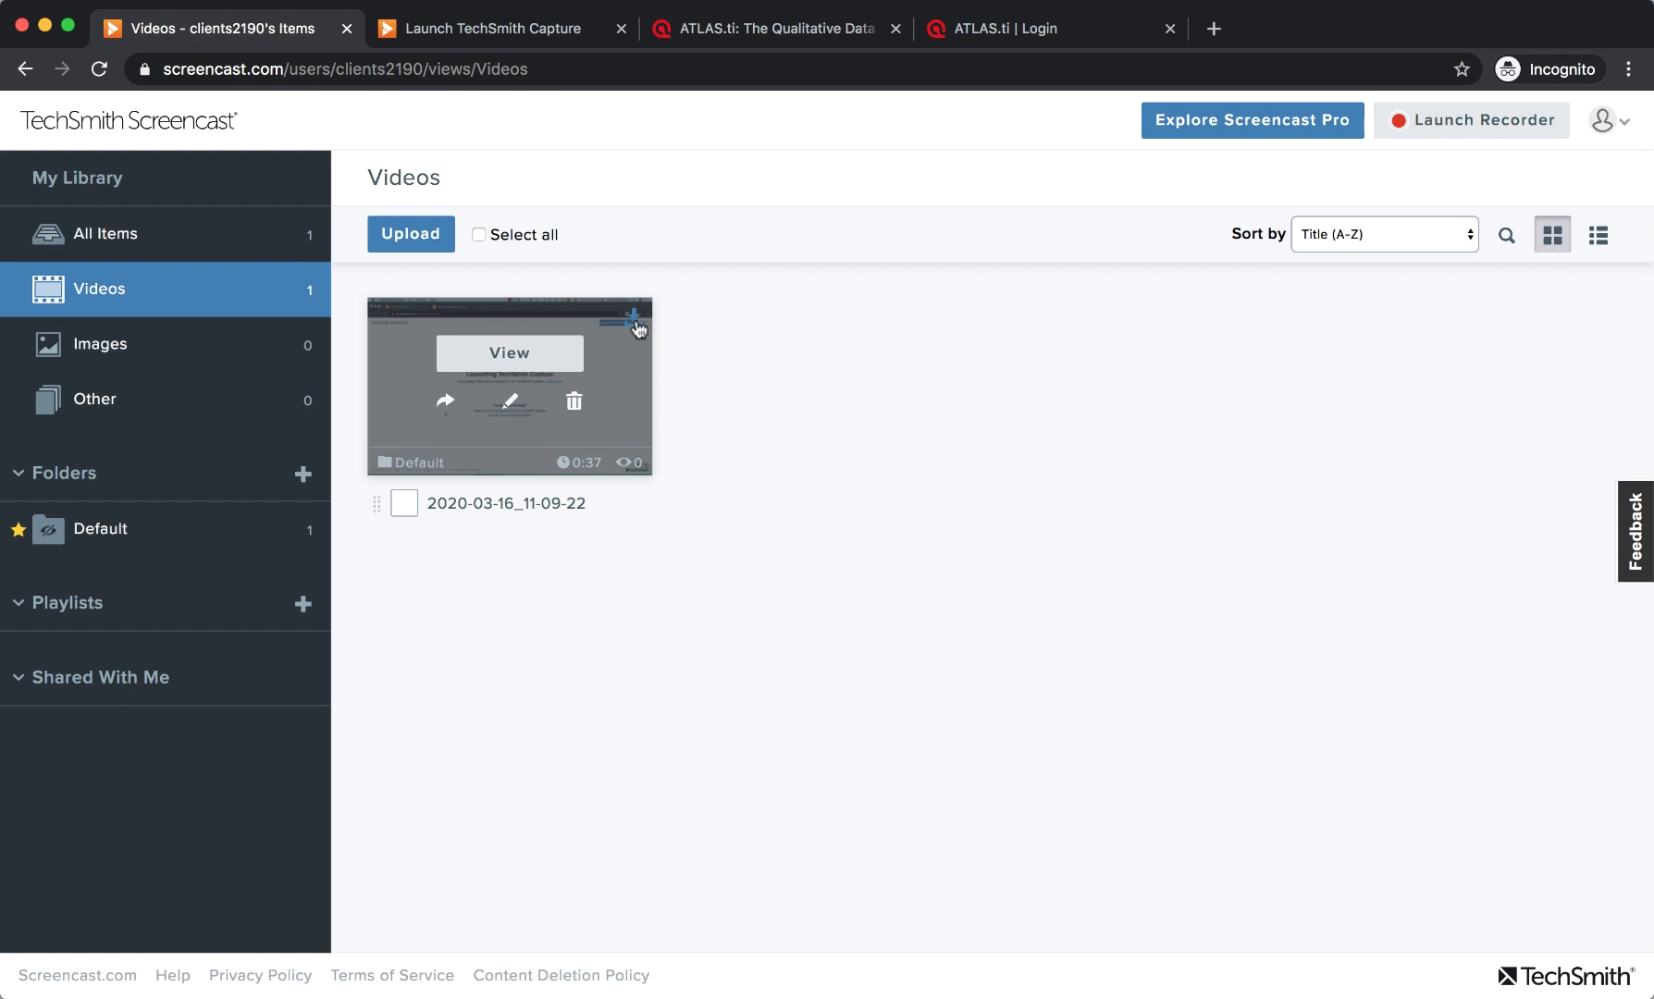
# Open the 2020-03-16_11-09-22 video page and select its share URL in the Share dialog.
pyautogui.click(495, 355)
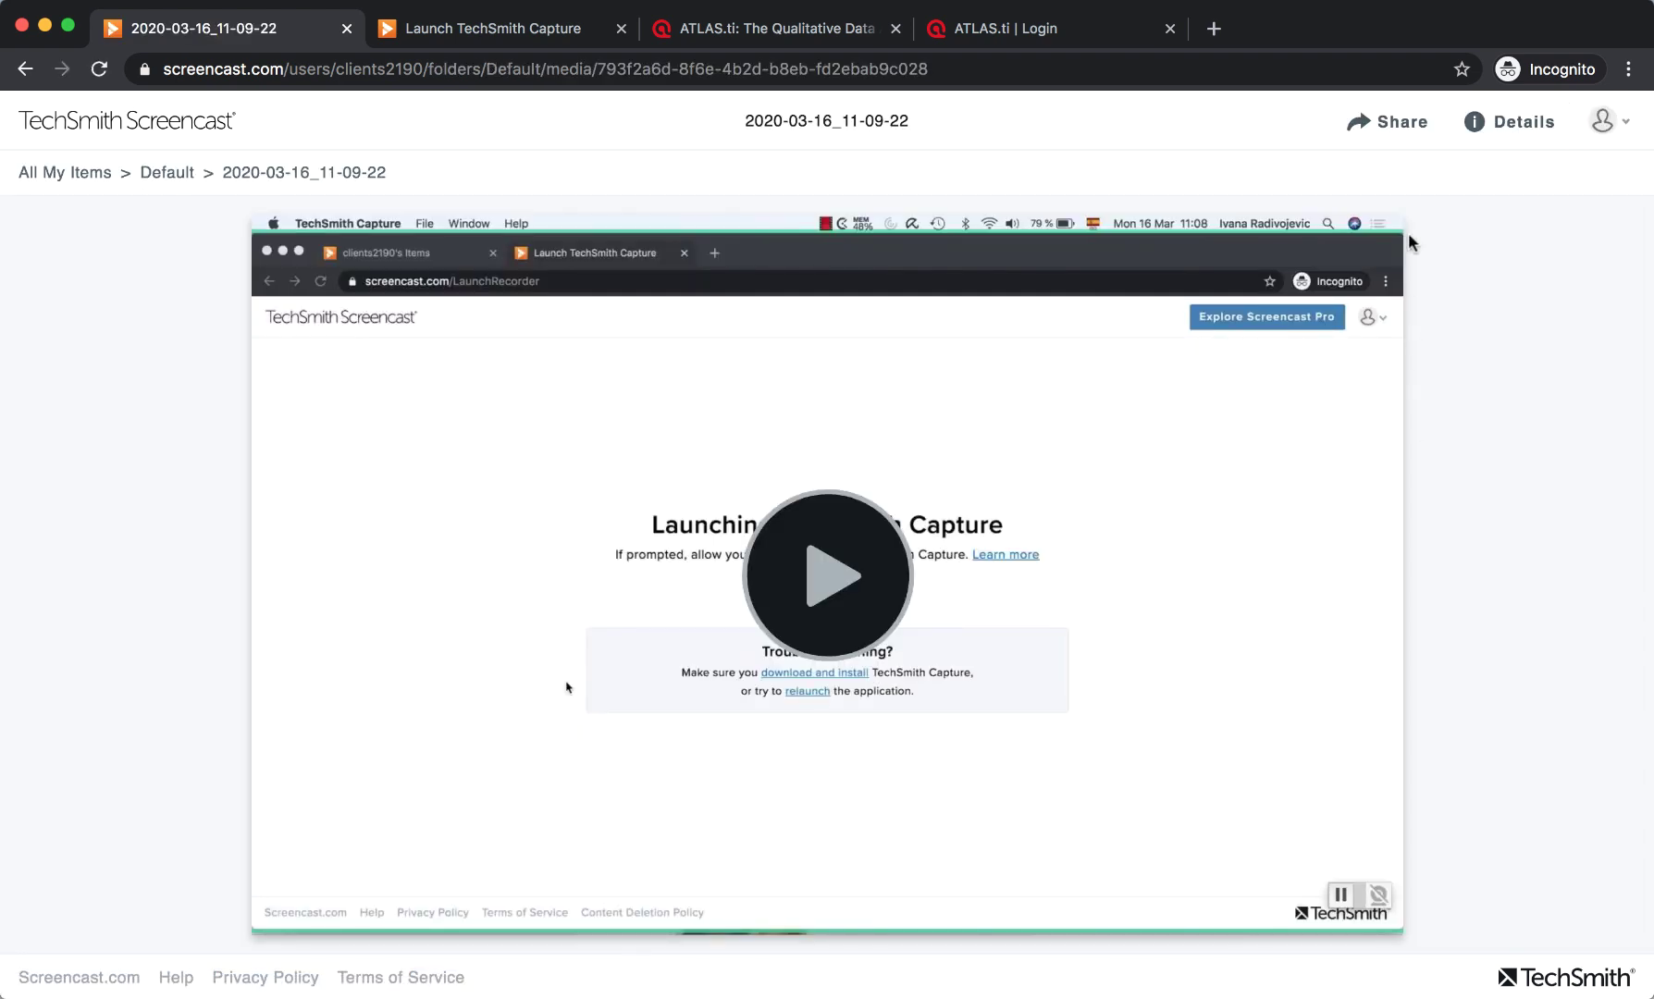
pyautogui.click(1391, 125)
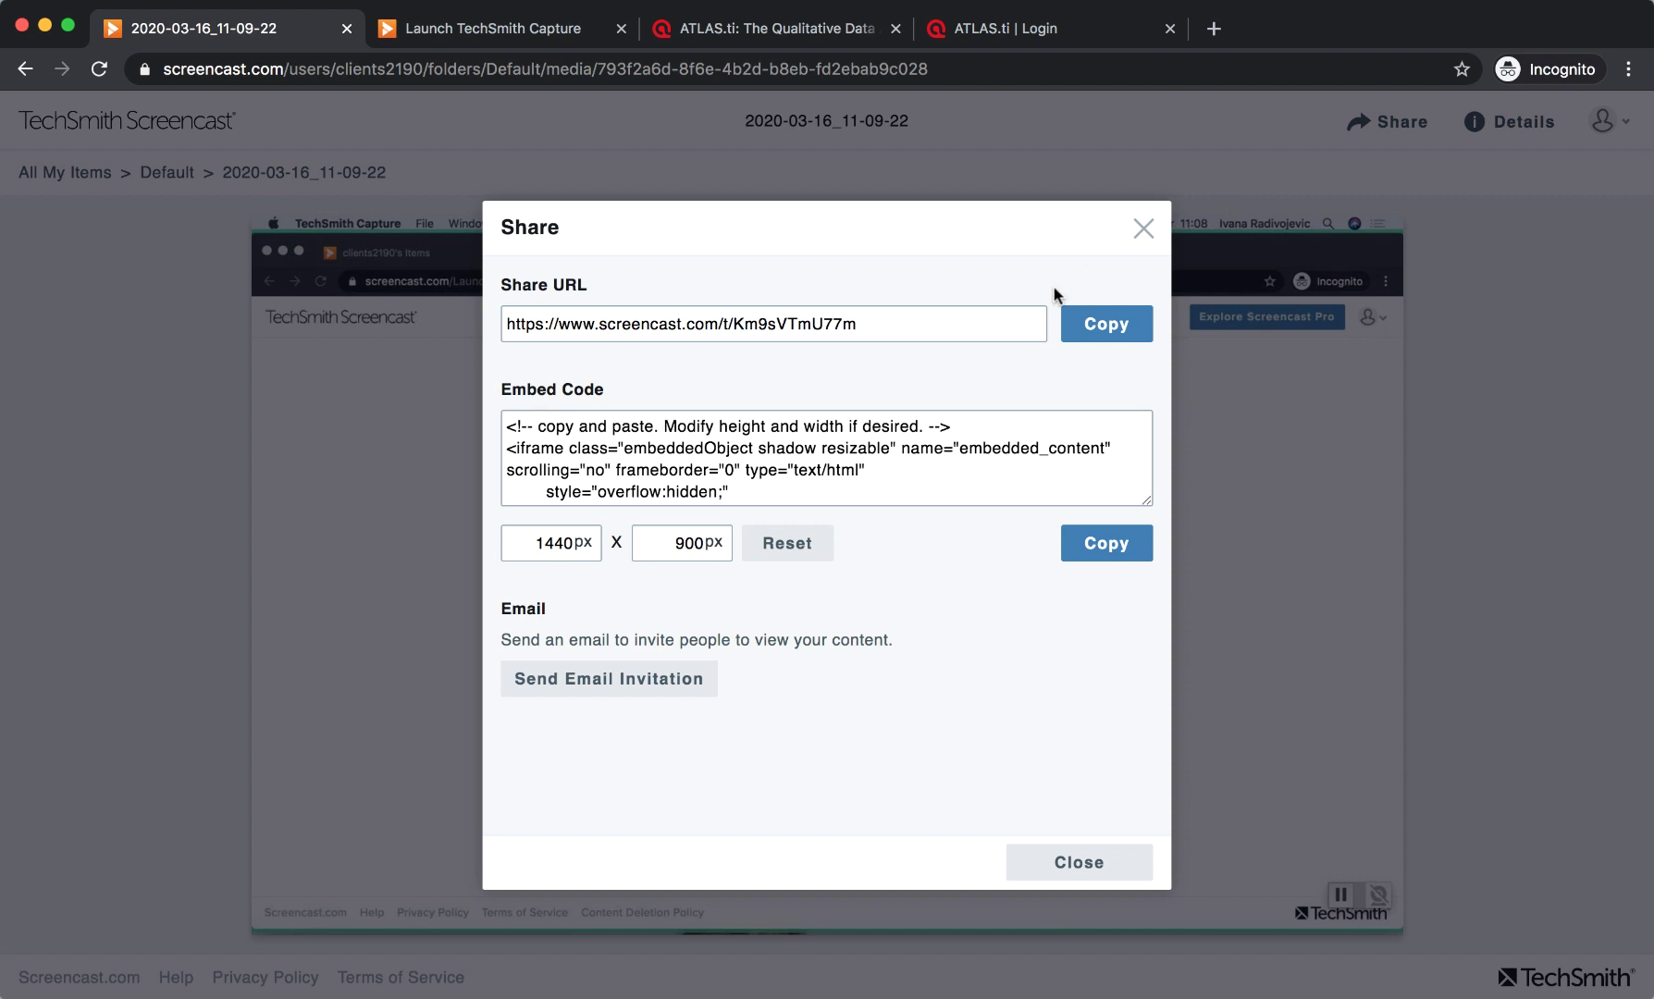
pyautogui.moveTo(902, 314); pyautogui.dragTo(462, 335)
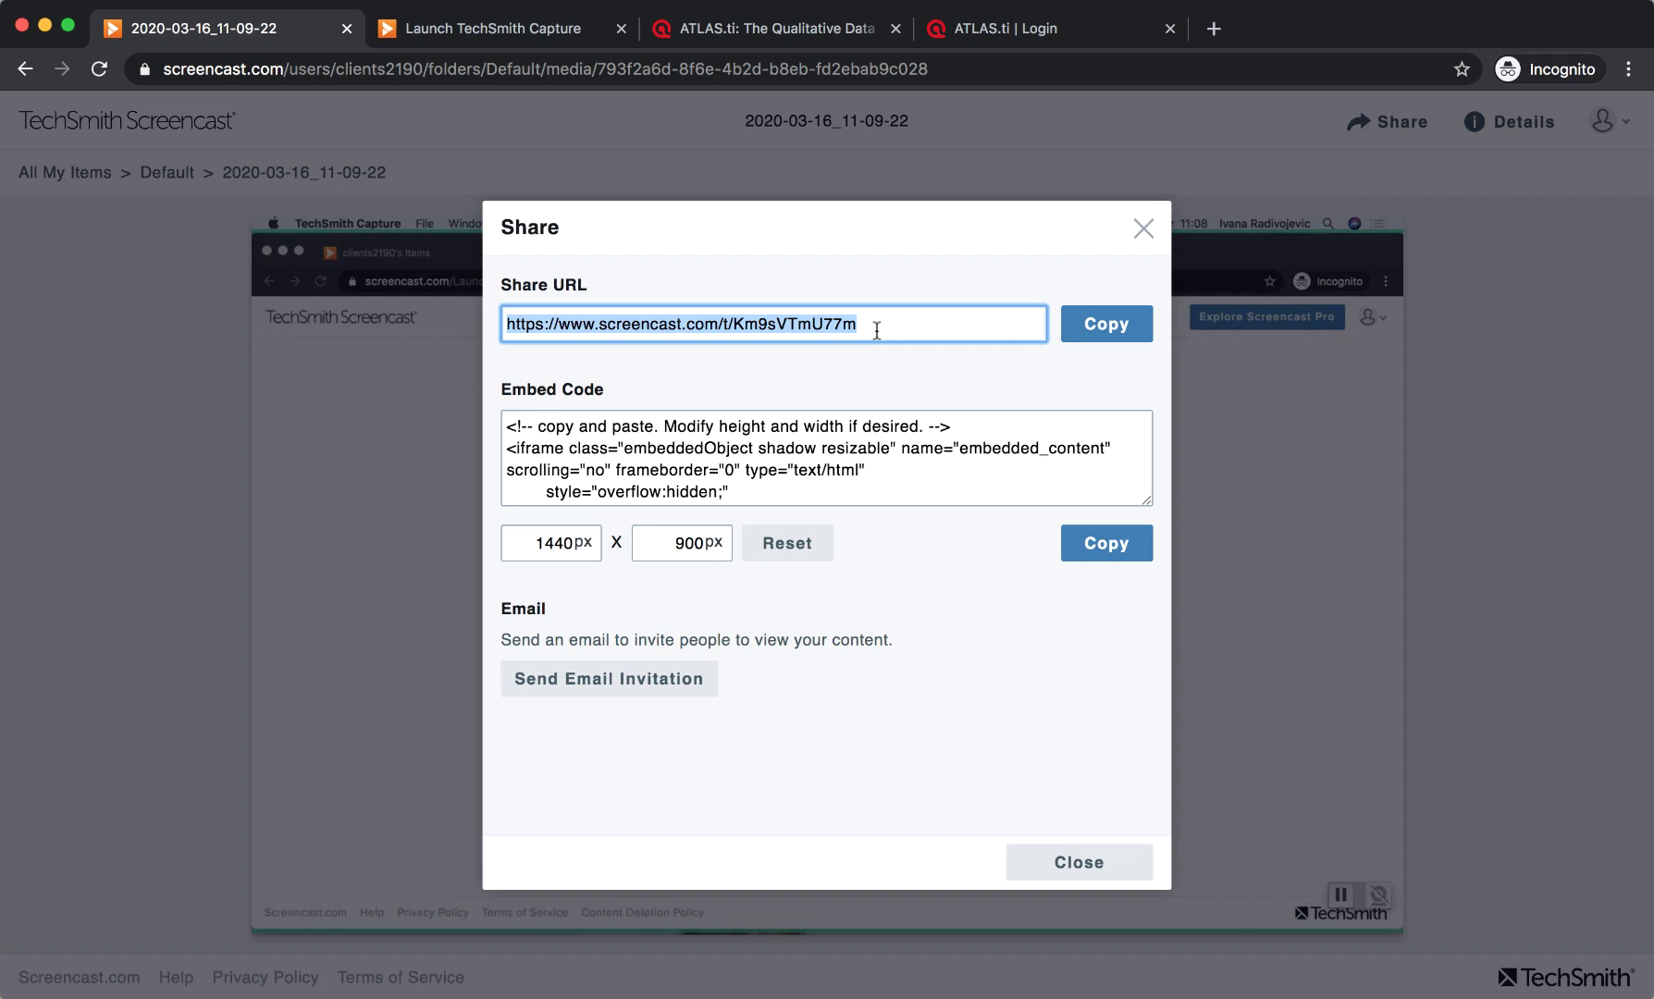
pyautogui.click(1145, 233)
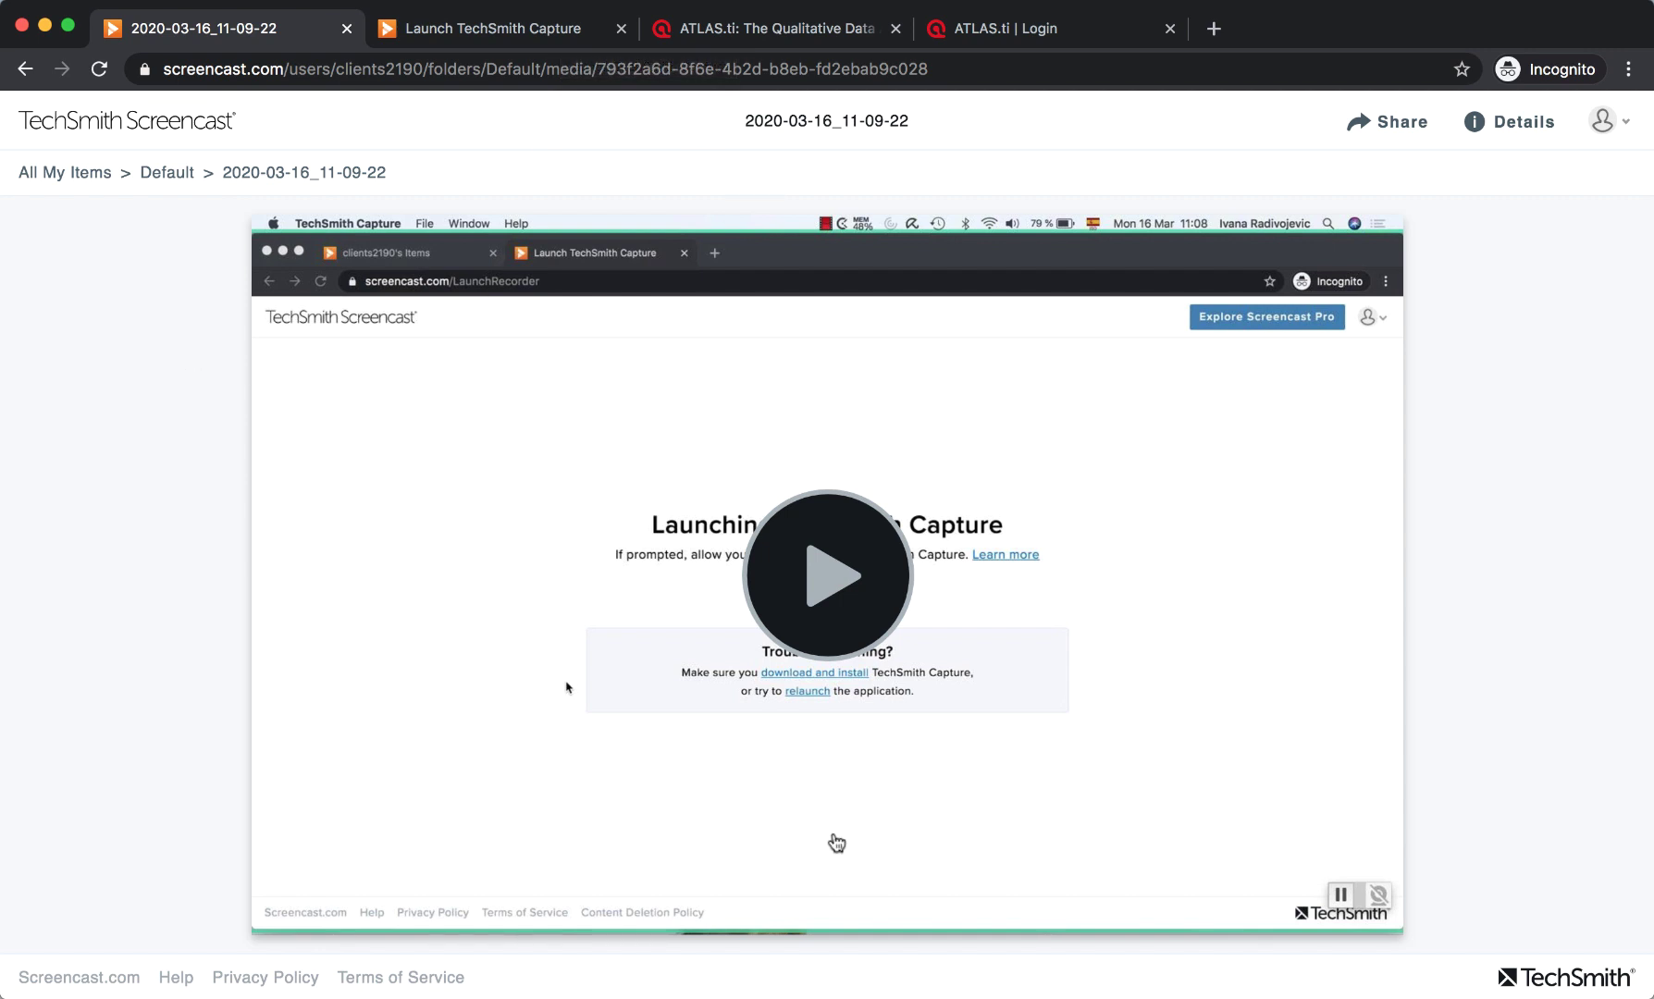
pyautogui.click(1383, 129)
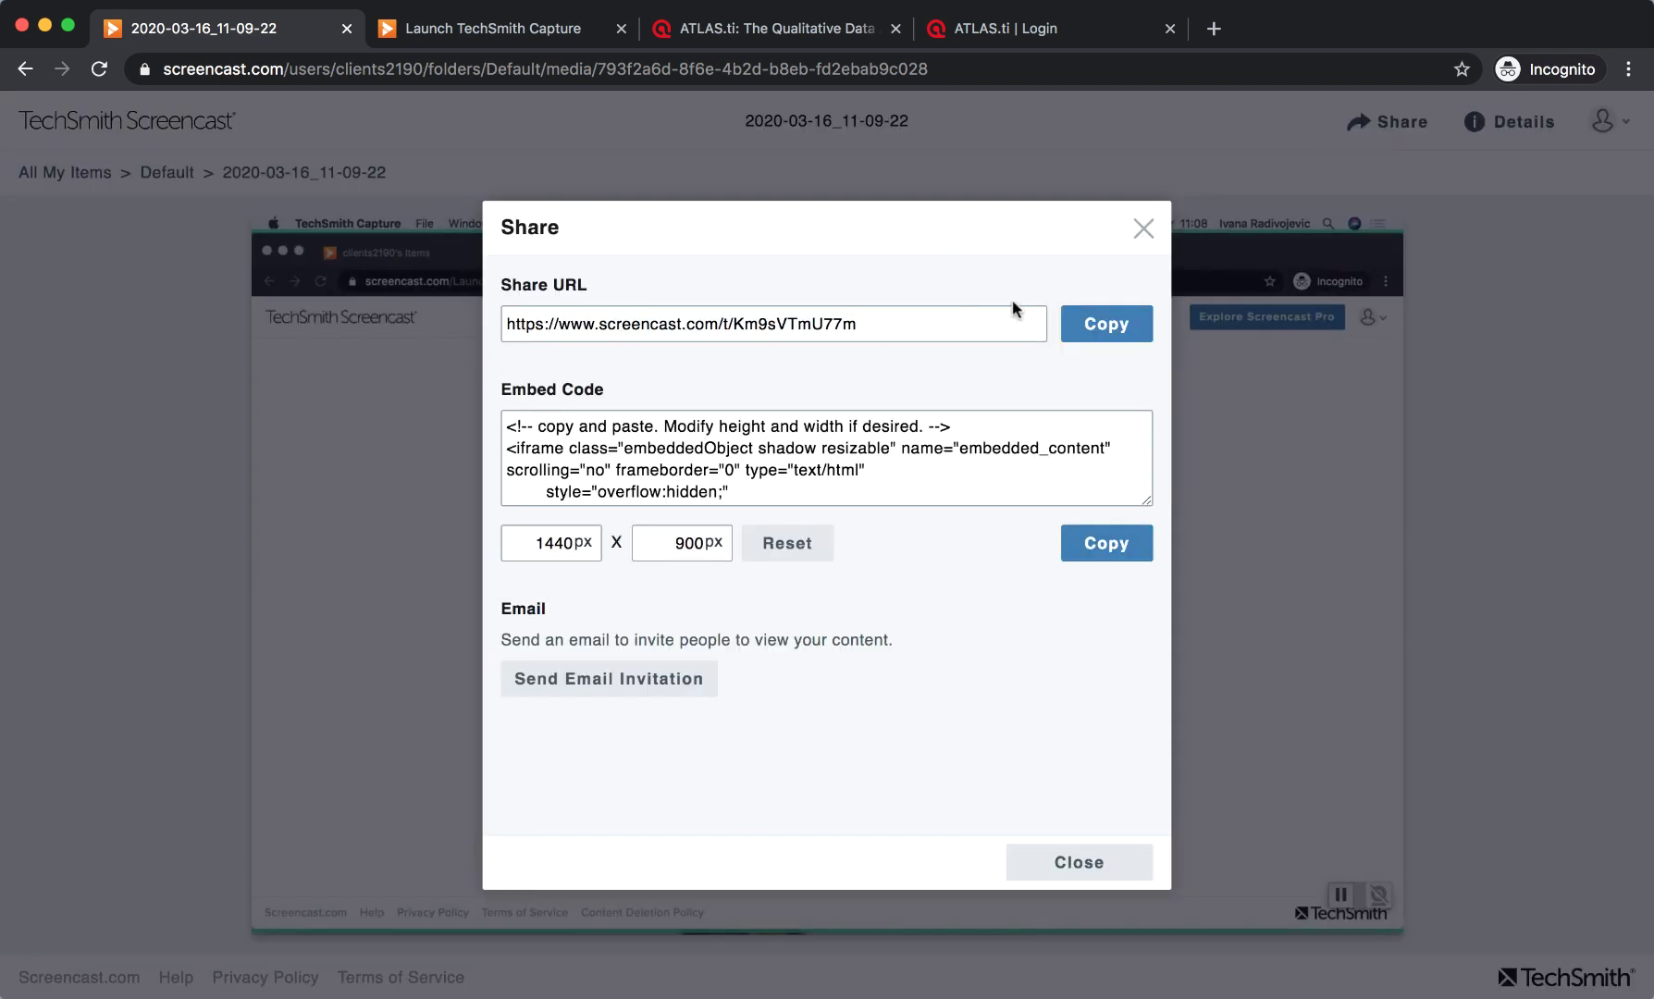
pyautogui.click(1467, 414)
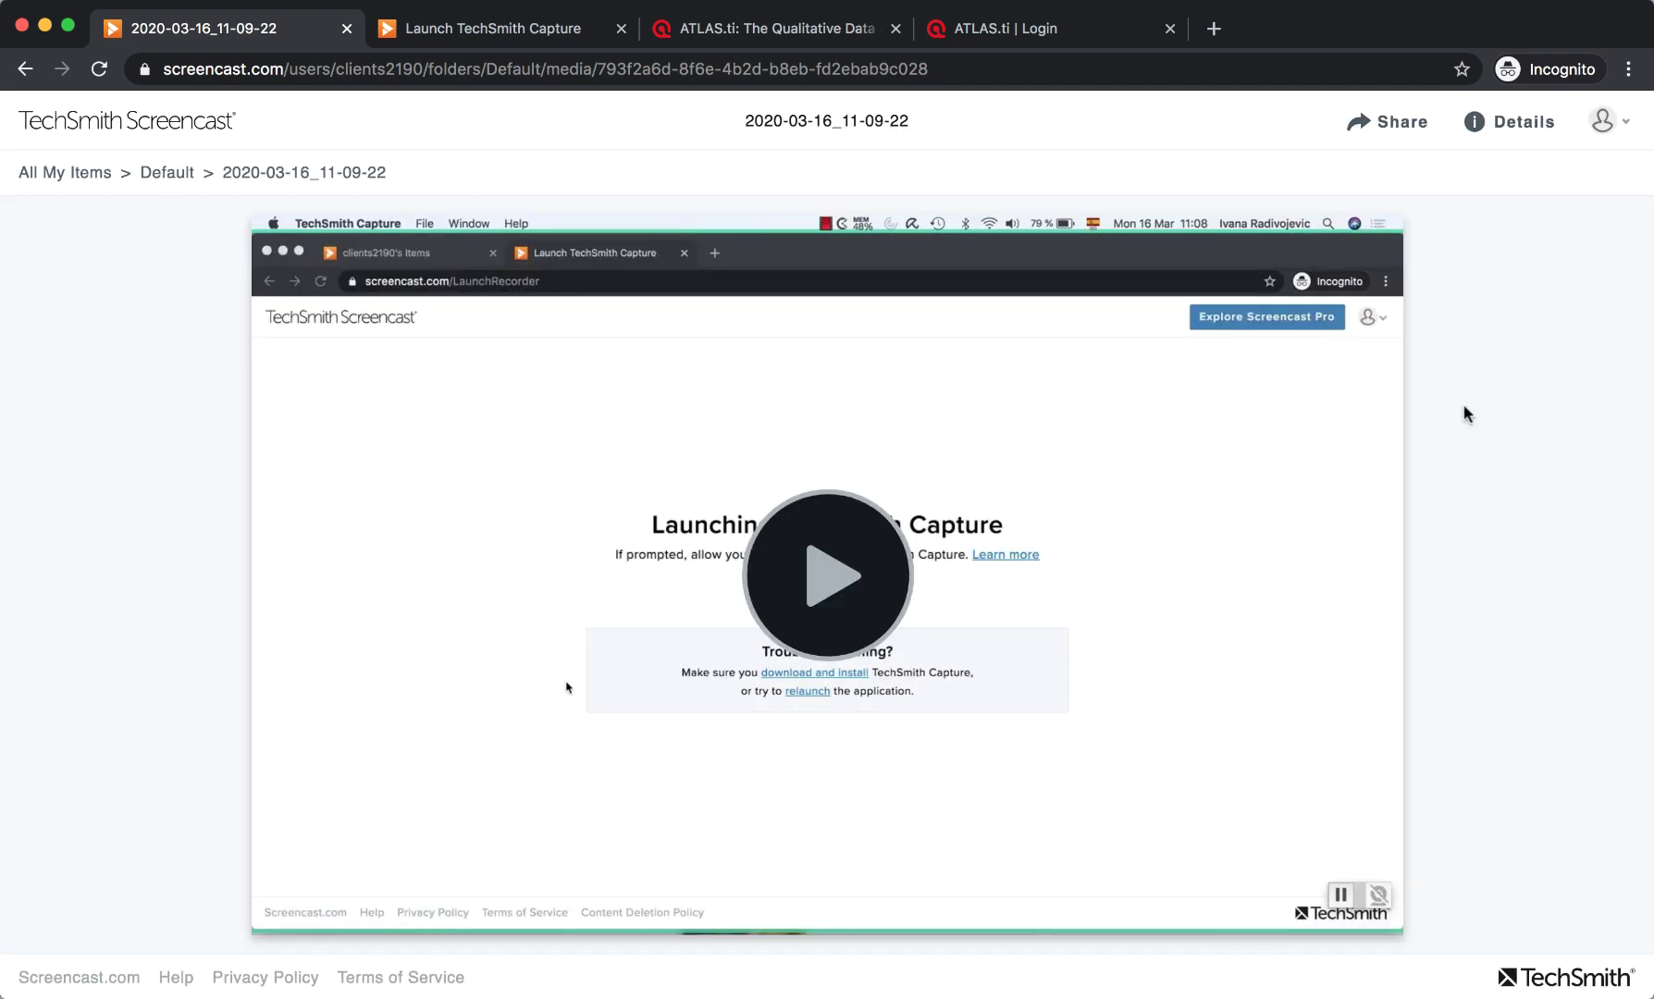